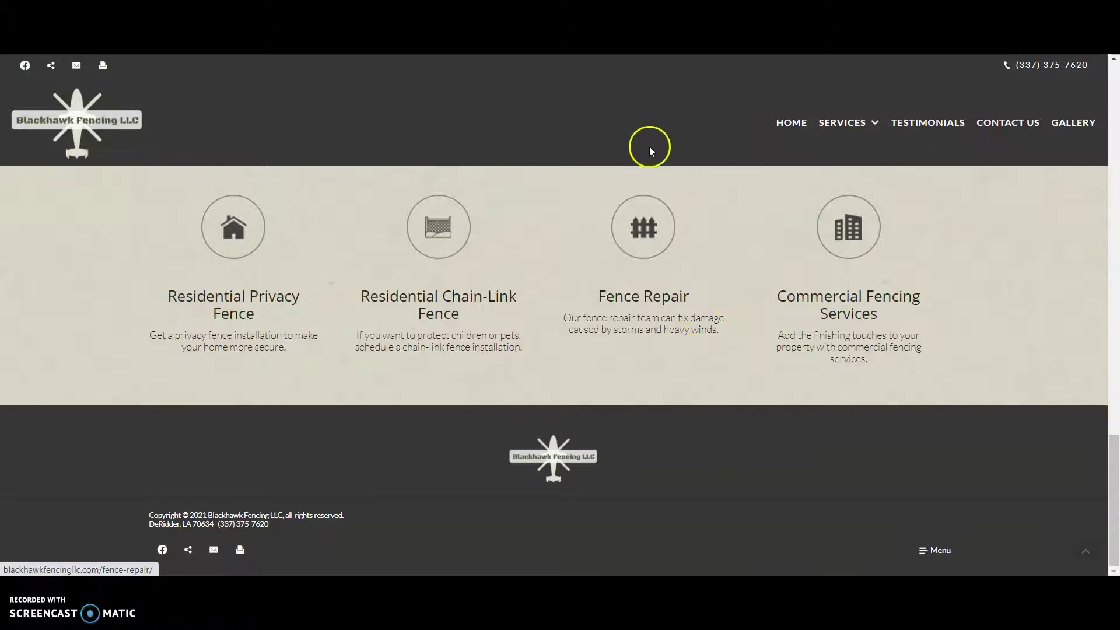
Step: Check the word count of the Blackhawk Fencing homepage text in WordCounter, and return to the homepage's hero banner
key(ctrl+Tab)
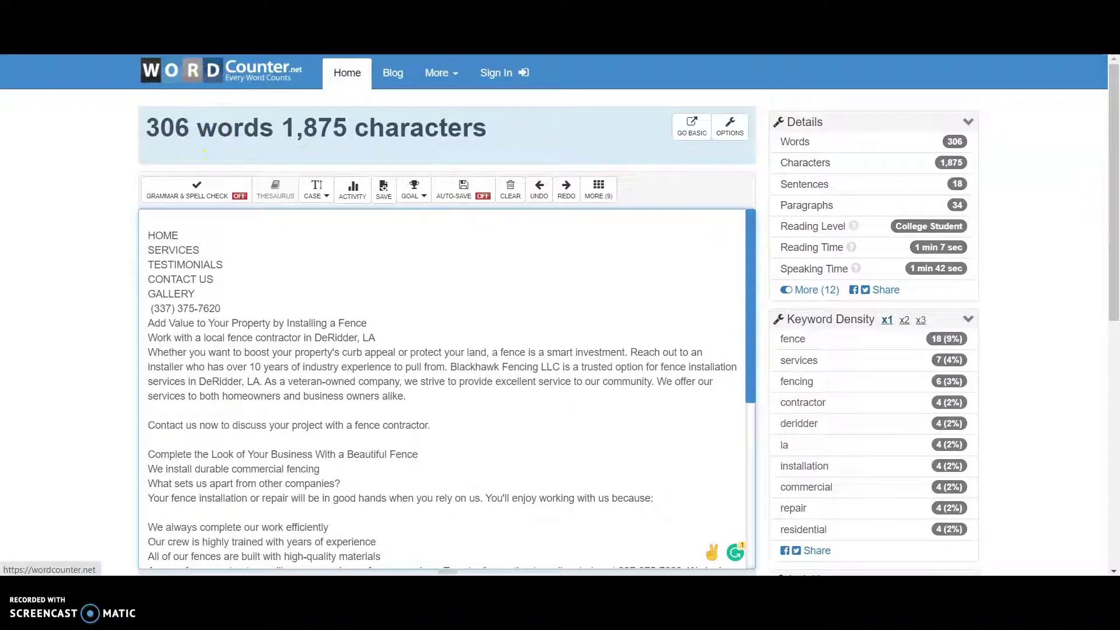
key(ctrl+Tab)
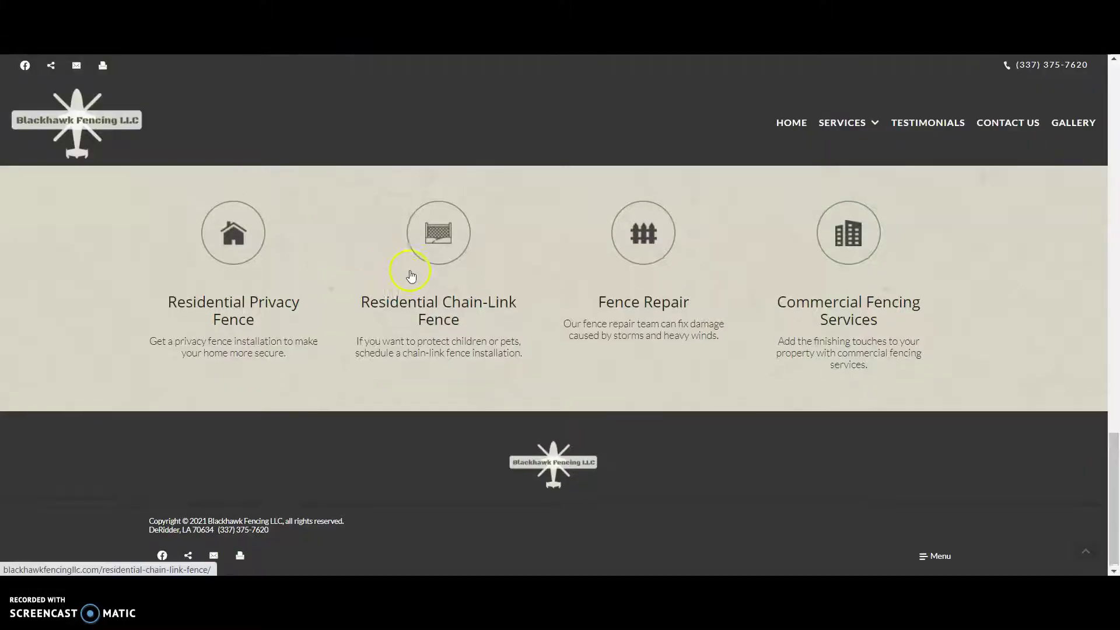
scroll(412, 263, up, 15)
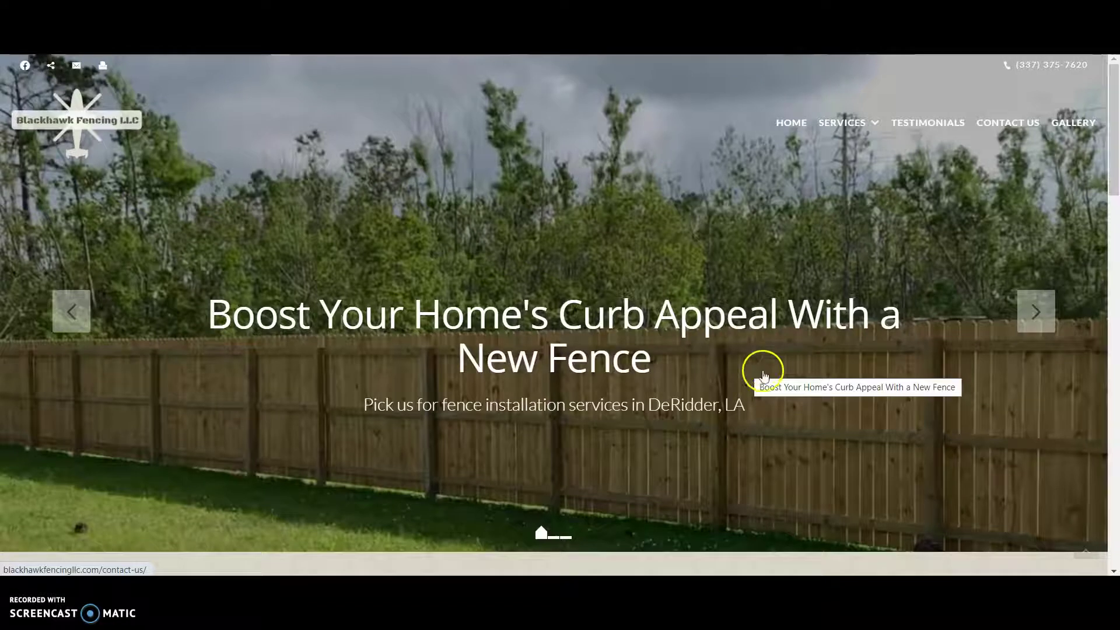
click(680, 233)
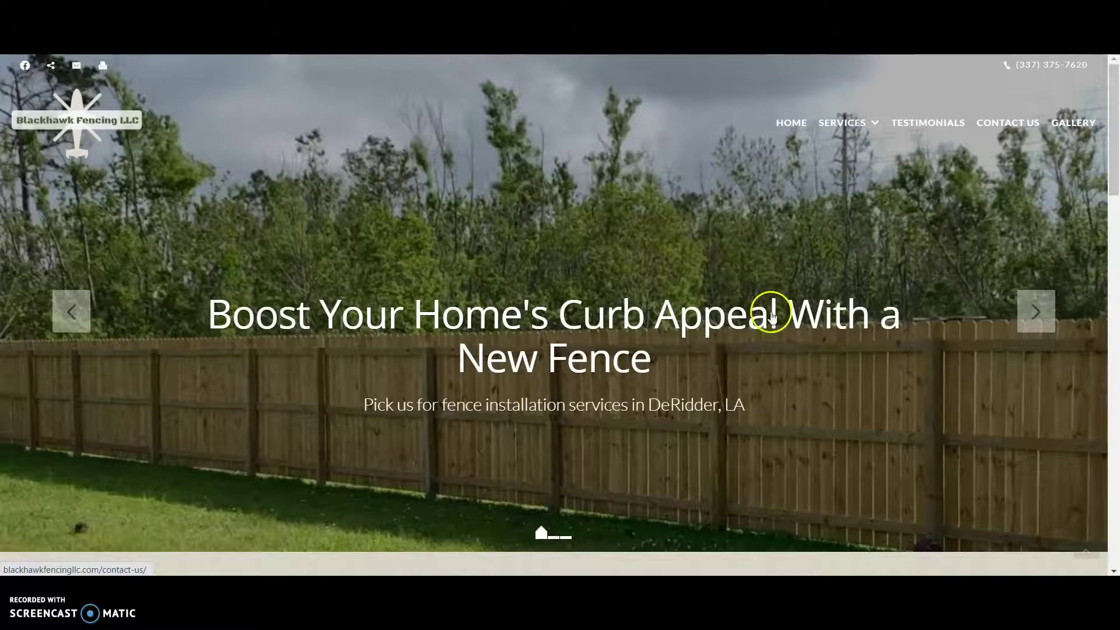
Step: Check the file name of the homepage's swimming pool fence image through the save dialog without saving it
scroll(802, 358, down, 8)
scroll(693, 347, down, 9)
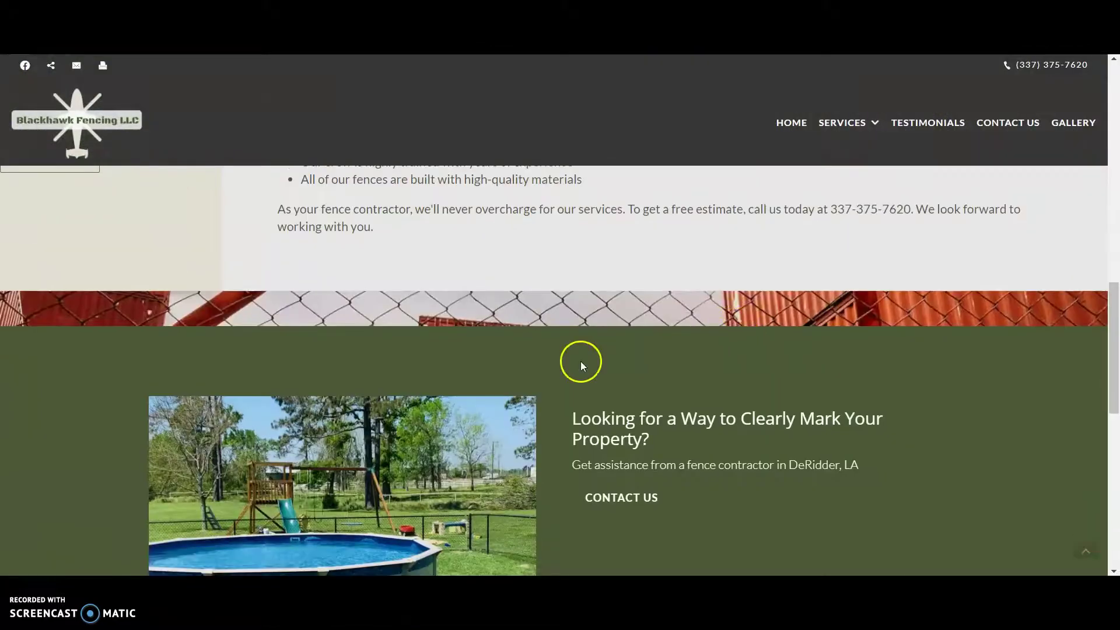
right_click(432, 331)
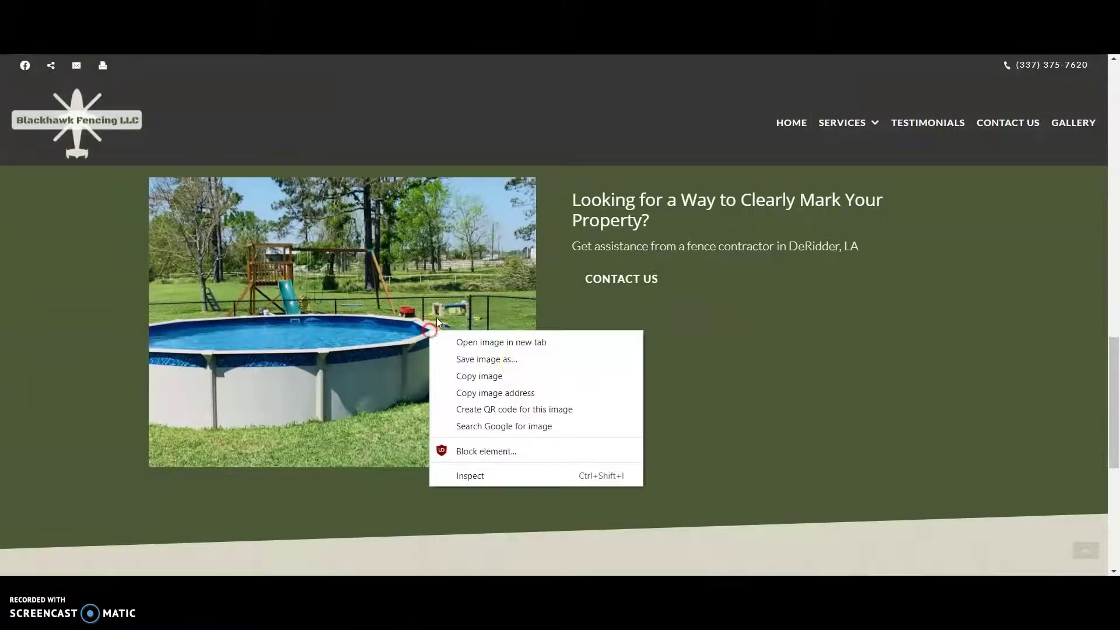
click(522, 360)
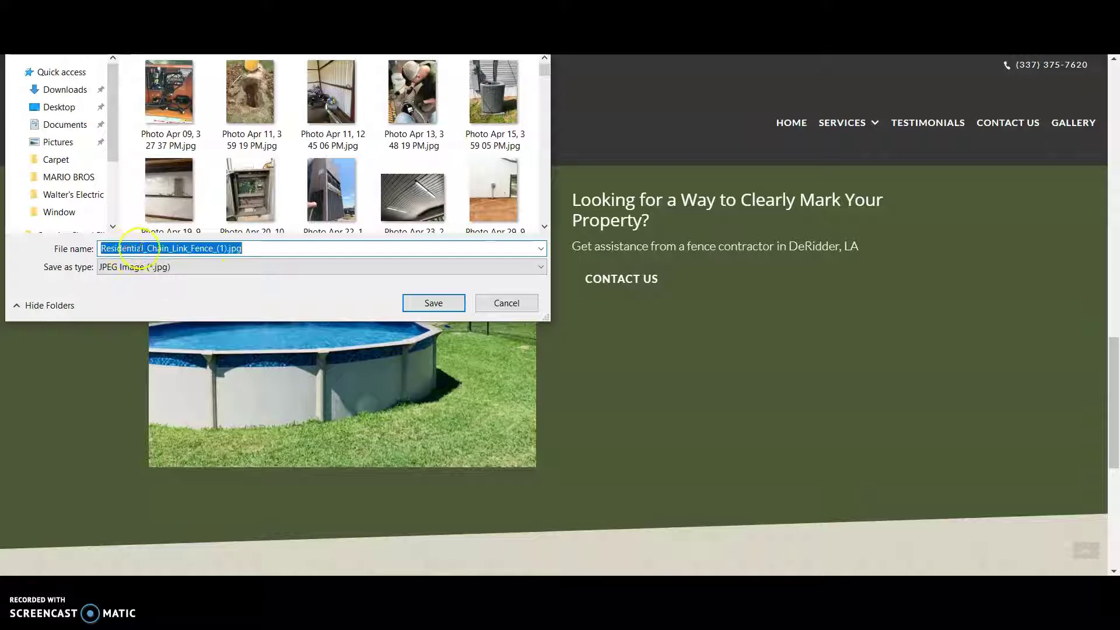
click(506, 303)
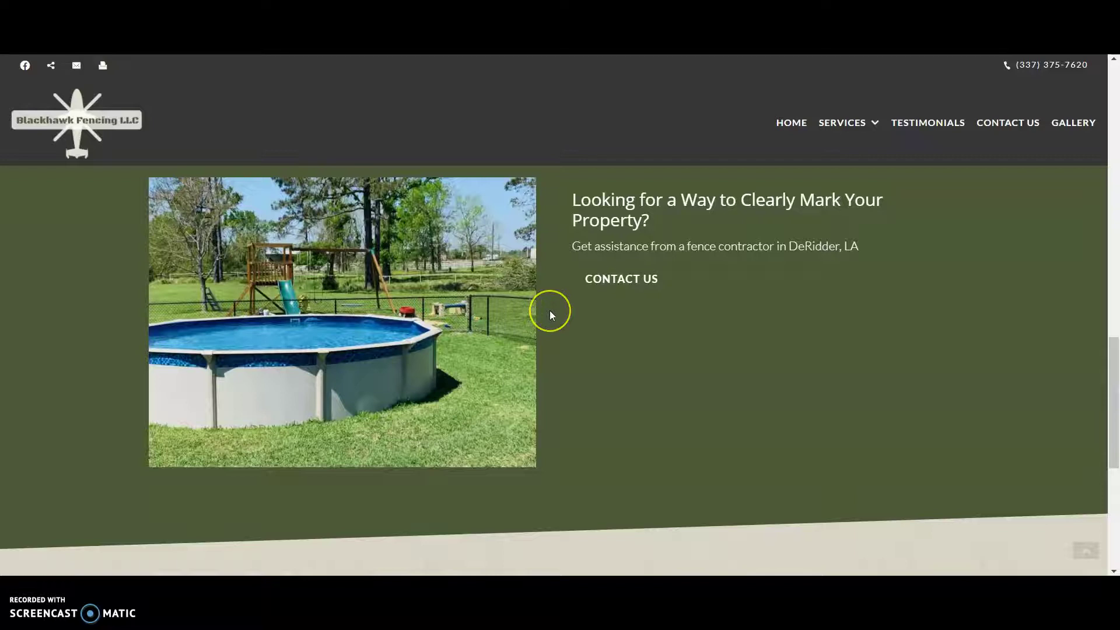
scroll(550, 315, up, 15)
scroll(550, 310, up, 2)
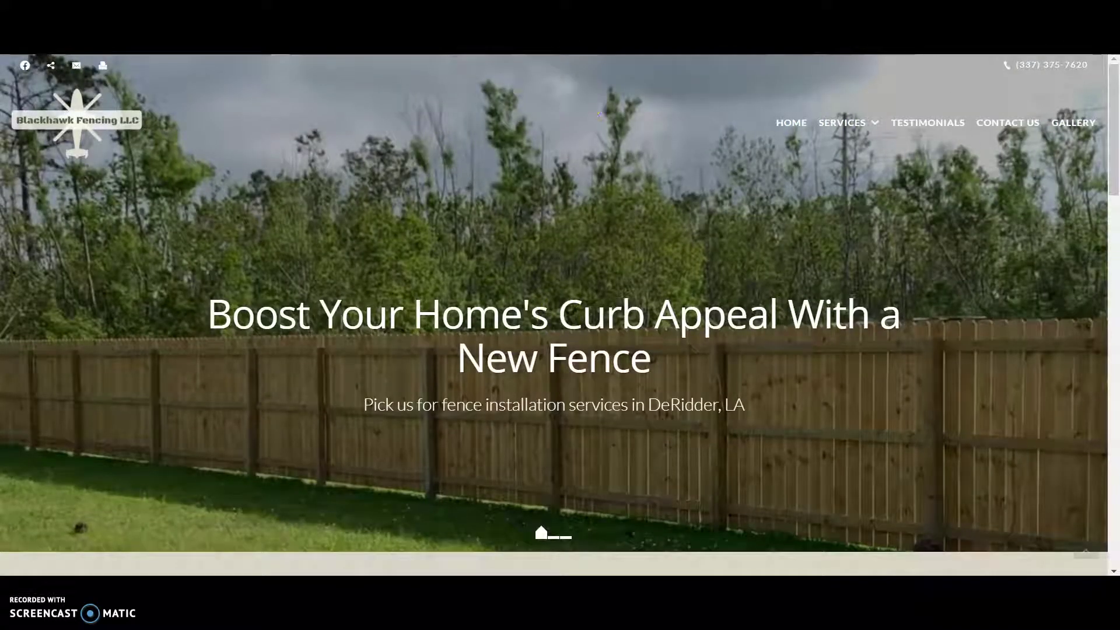
Step: Examine the Google results for "fencing lake charles", covering the map listings and the top organic competitors
key(ctrl+Tab)
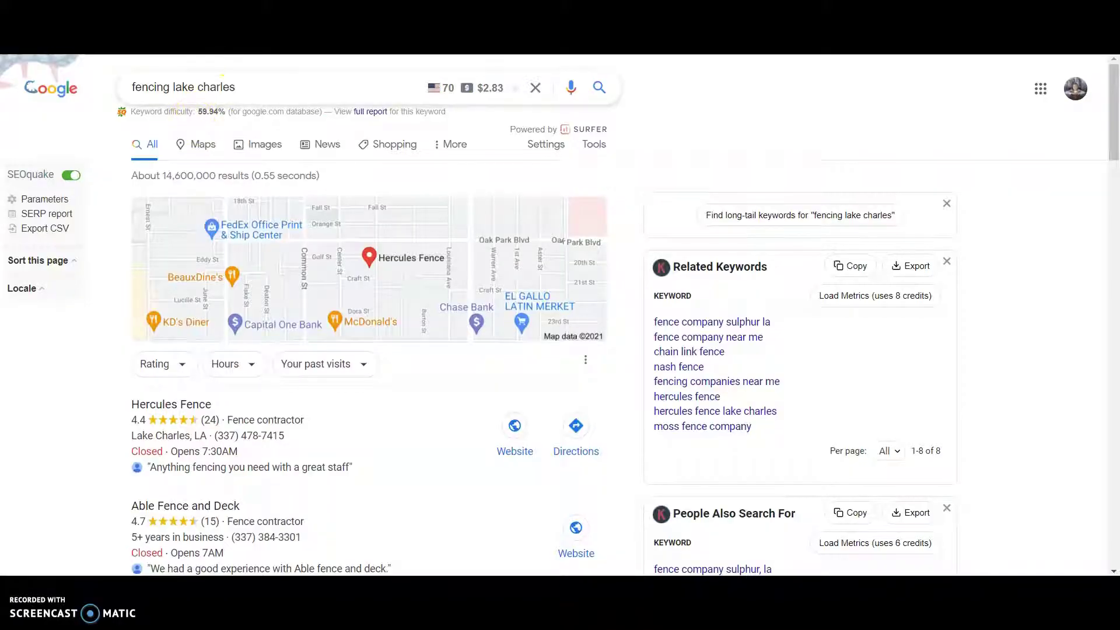
key(ctrl+Tab)
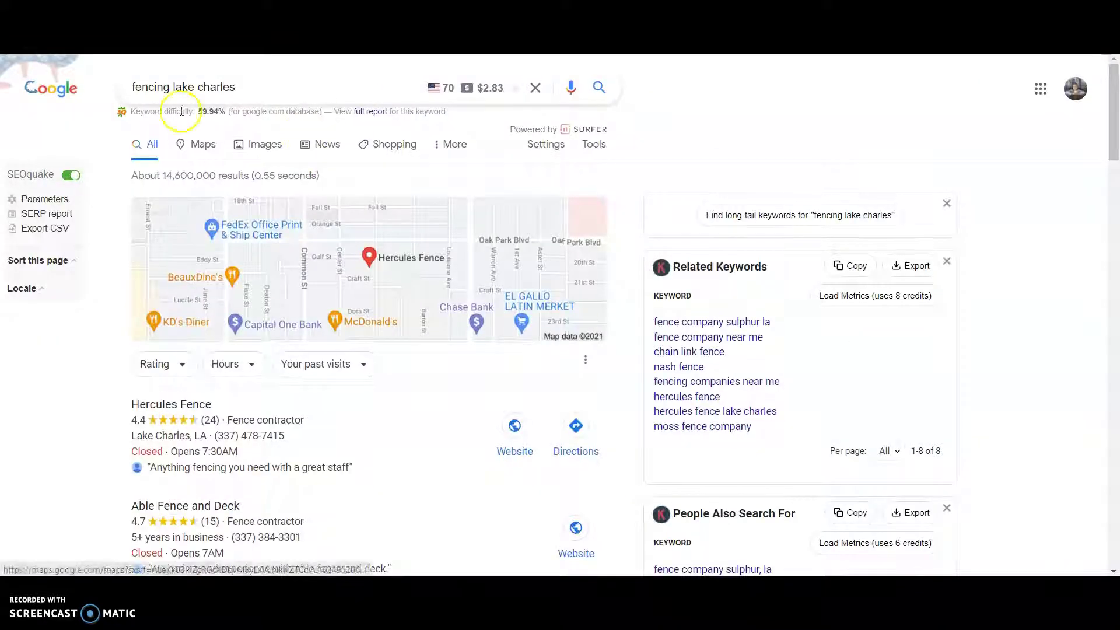
scroll(412, 213, down, 3)
scroll(412, 213, up, 3)
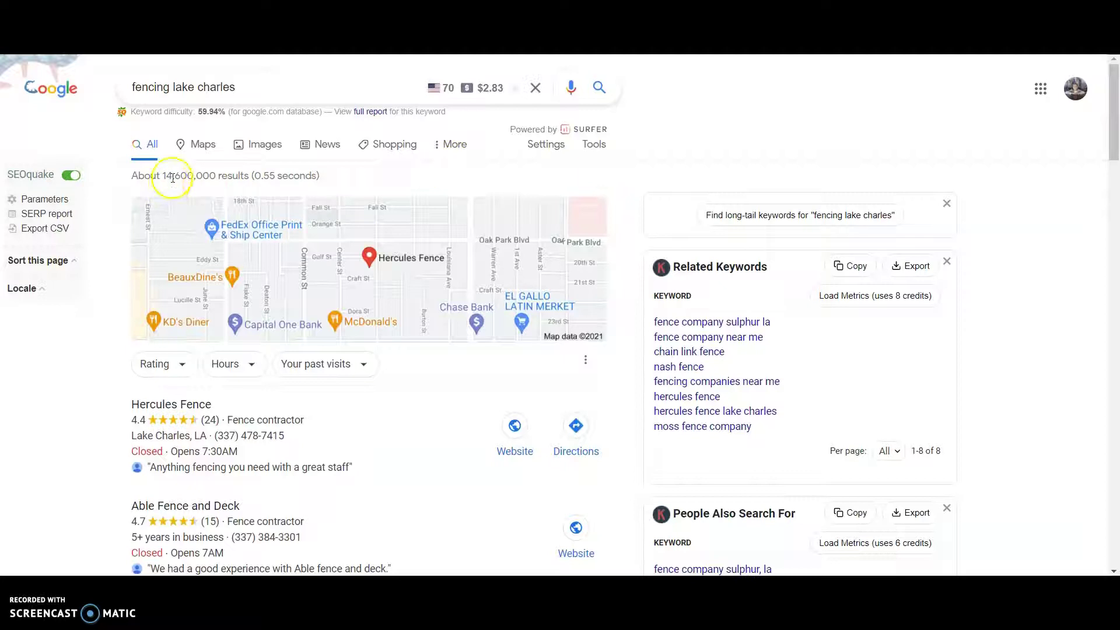
scroll(204, 189, down, 1)
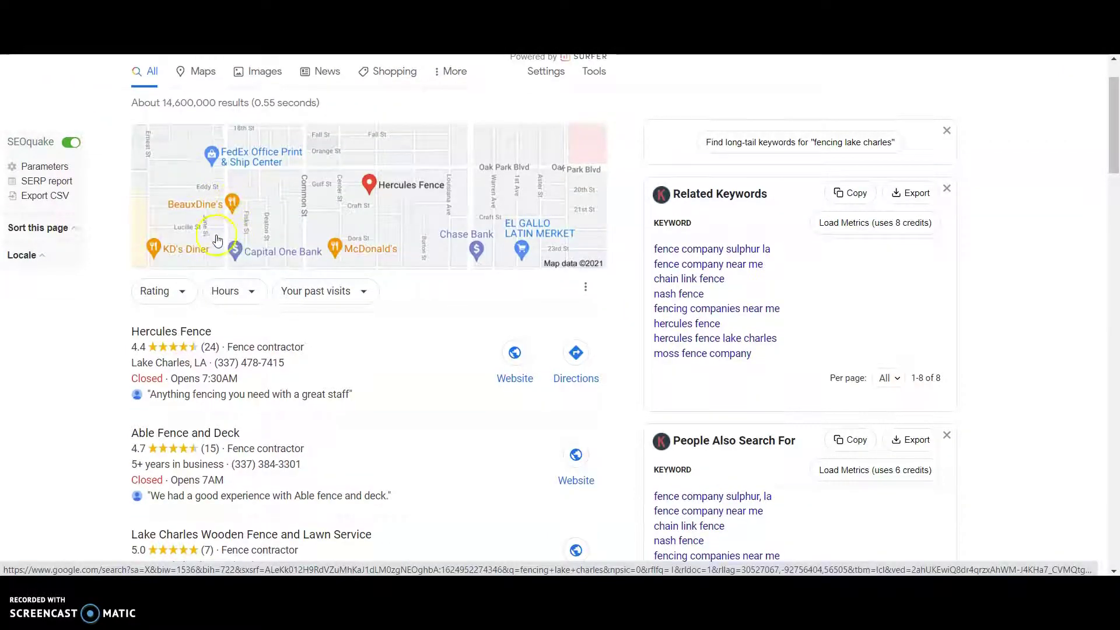
scroll(221, 280, down, 1)
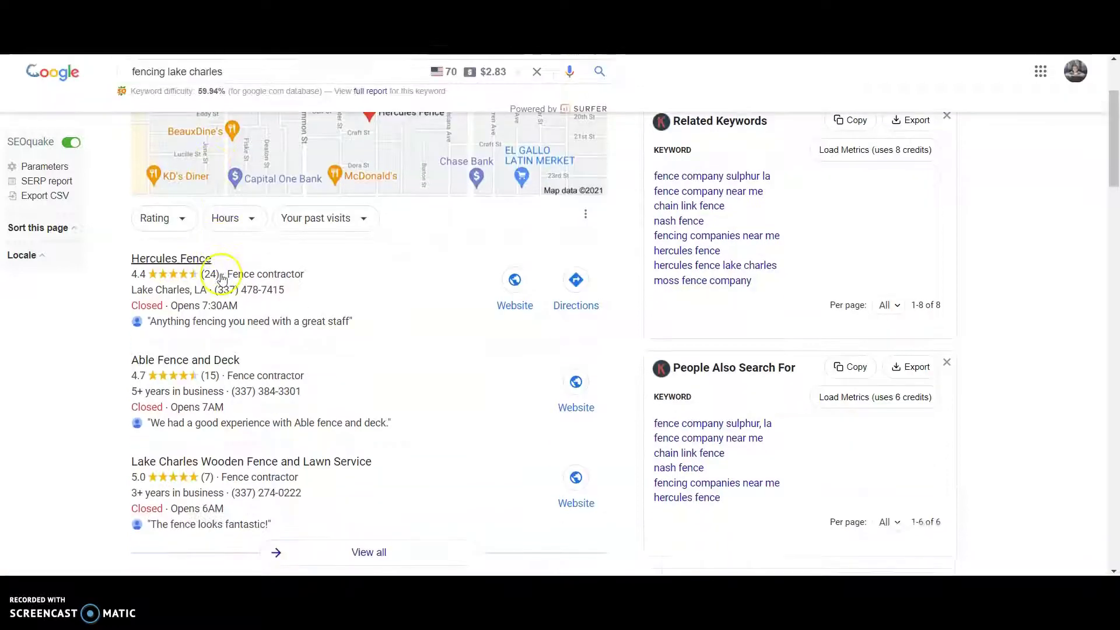
scroll(221, 281, down, 4)
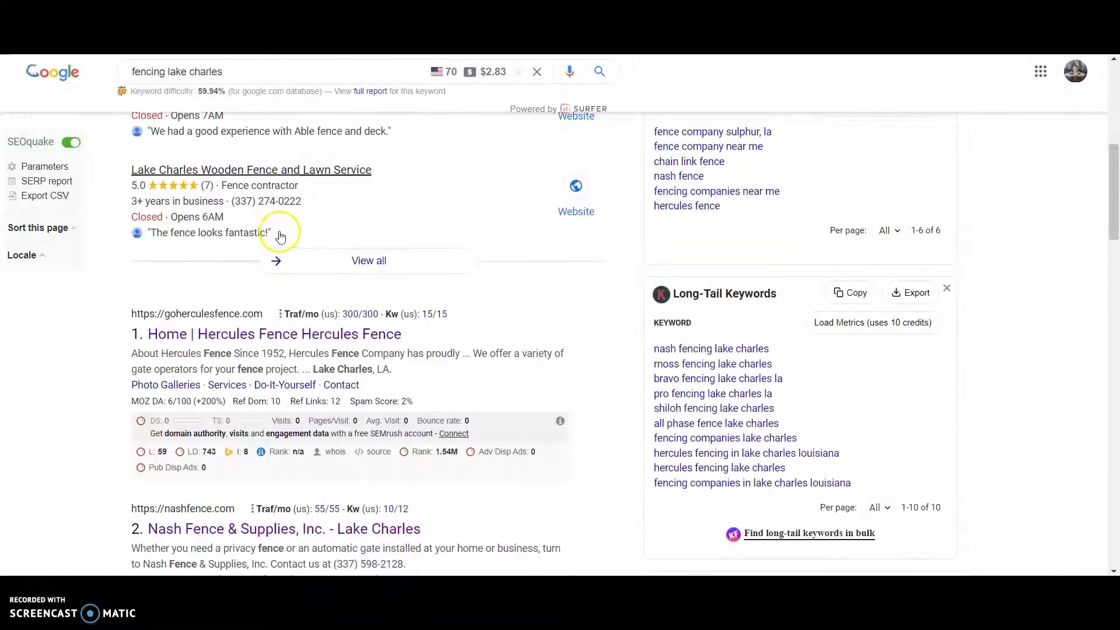
scroll(291, 242, down, 2)
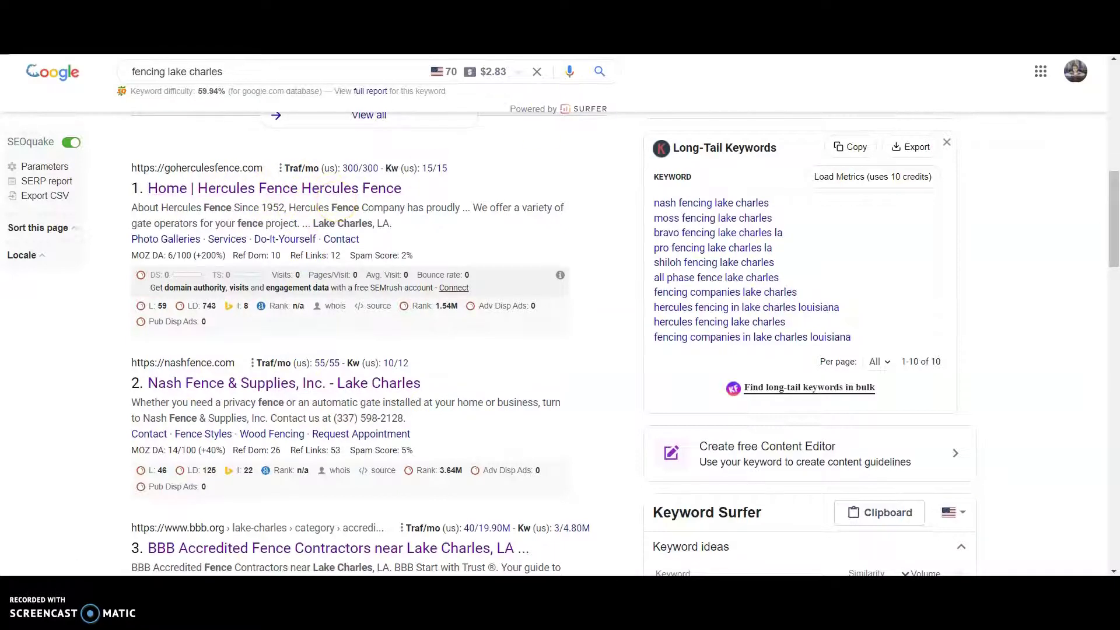
Step: Review the Hercules Fence homepage content, its Ahrefs overview and its word count in WordCounter
key(ctrl+Tab)
scroll(474, 201, down, 5)
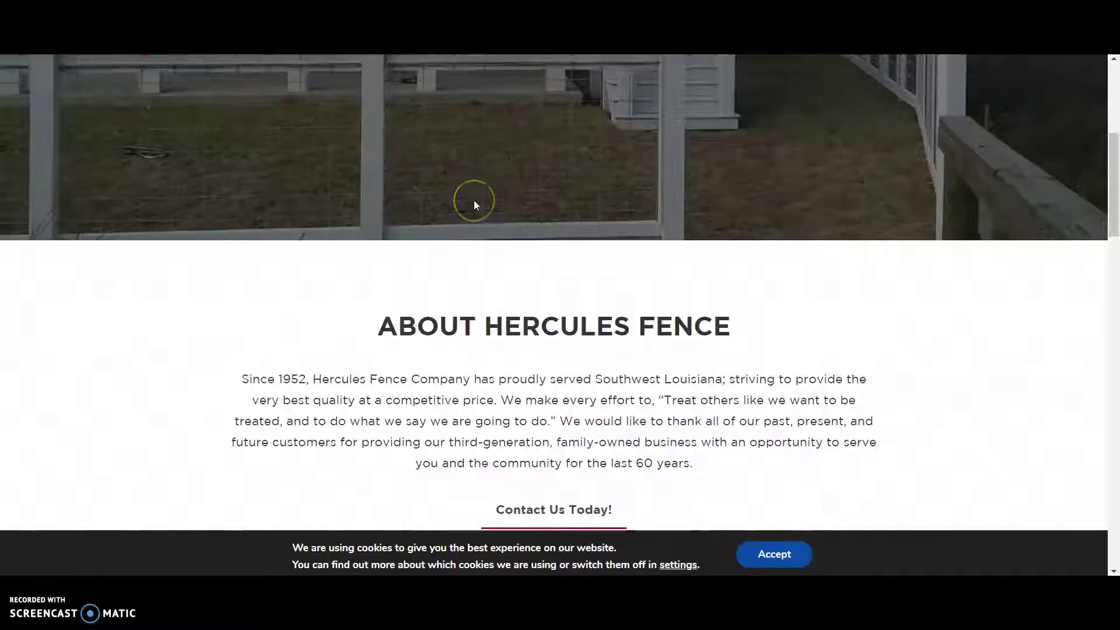
scroll(474, 200, up, 5)
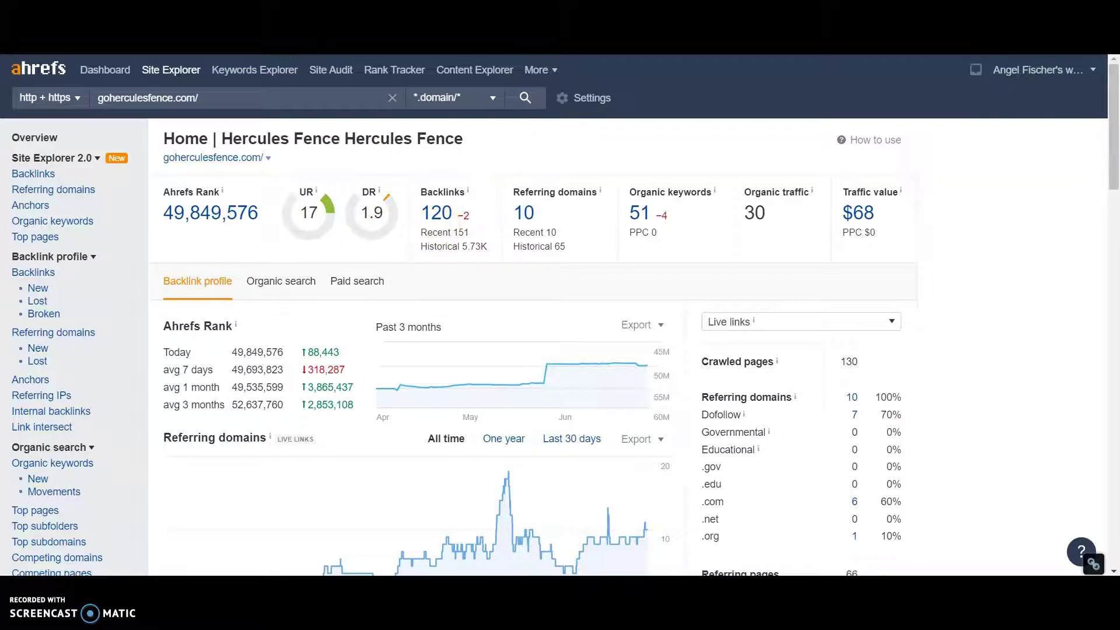
key(ctrl+Tab)
key(ctrl+Tab)
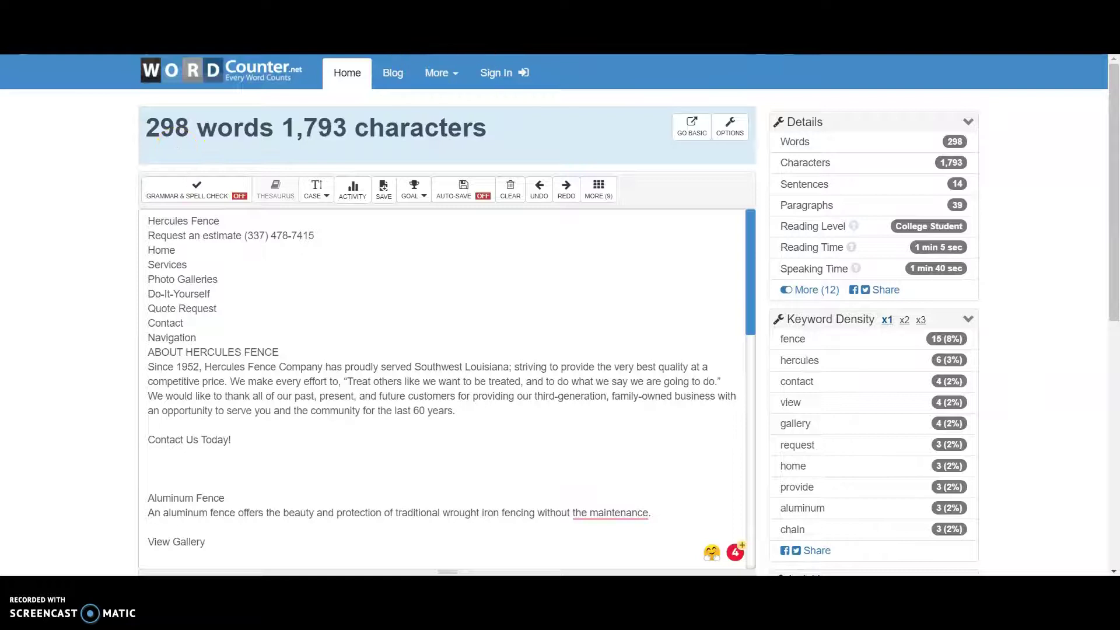
key(ctrl+Tab)
Step: Check the file name of the Wood Fence image on the Hercules Fence homepage without saving it
scroll(421, 313, down, 15)
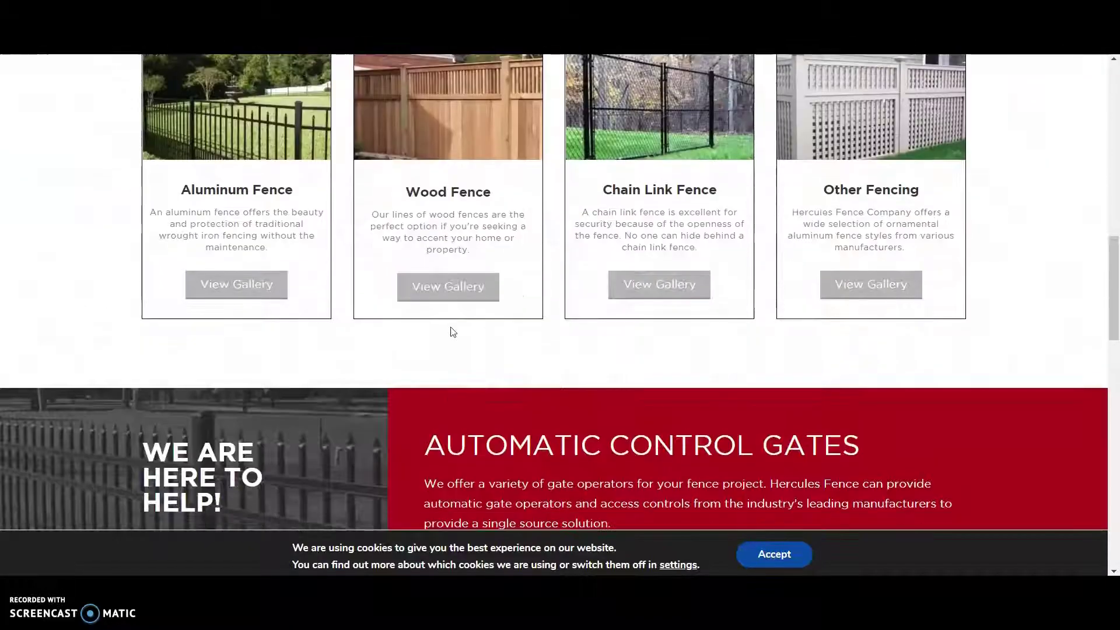
scroll(454, 332, up, 4)
right_click(420, 322)
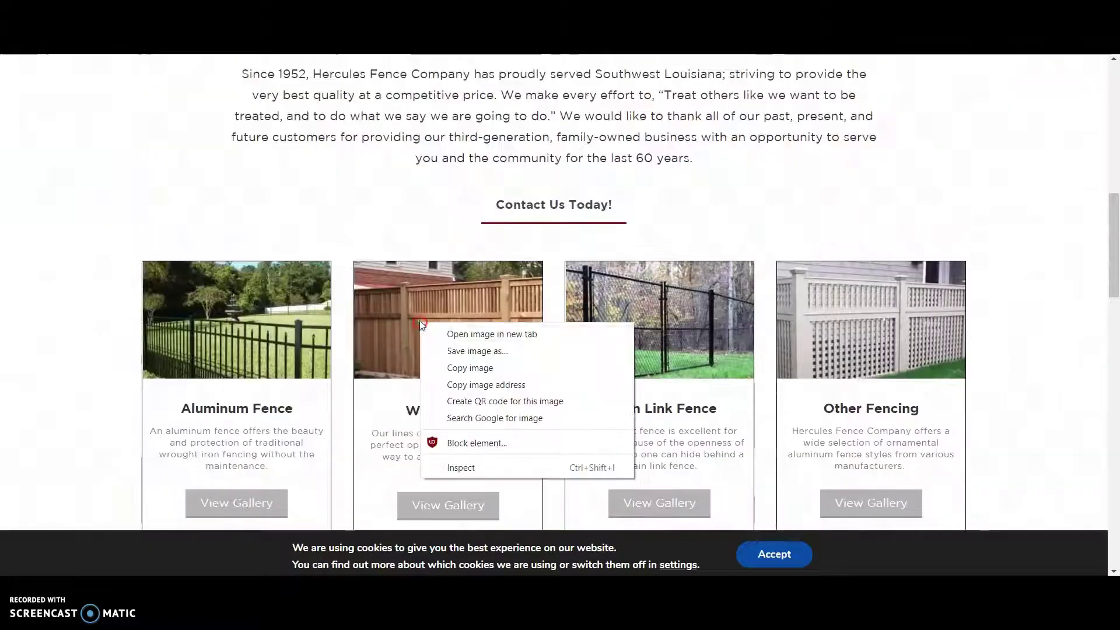
click(493, 355)
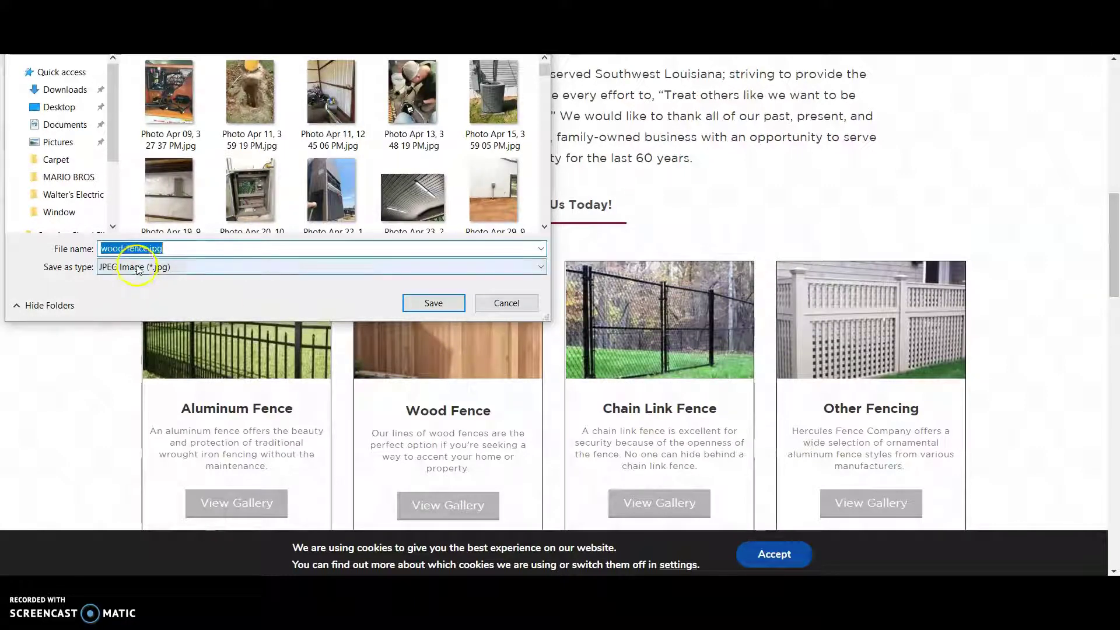
click(506, 303)
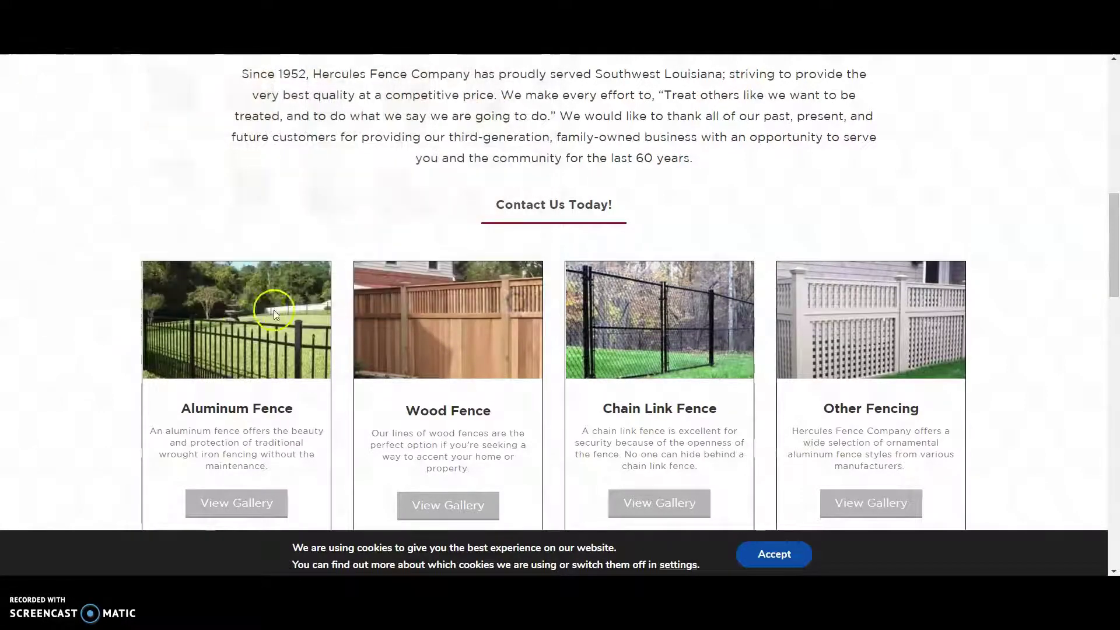
Step: Check the file name of the Aluminum Fence image through the save dialog without saving it
right_click(245, 316)
click(316, 344)
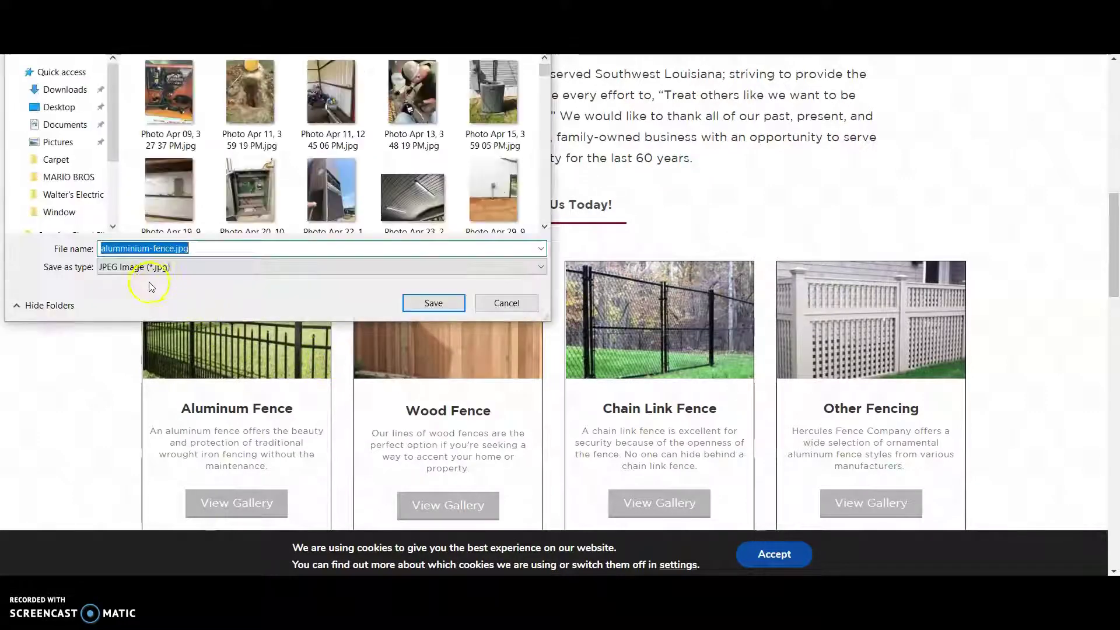
click(507, 304)
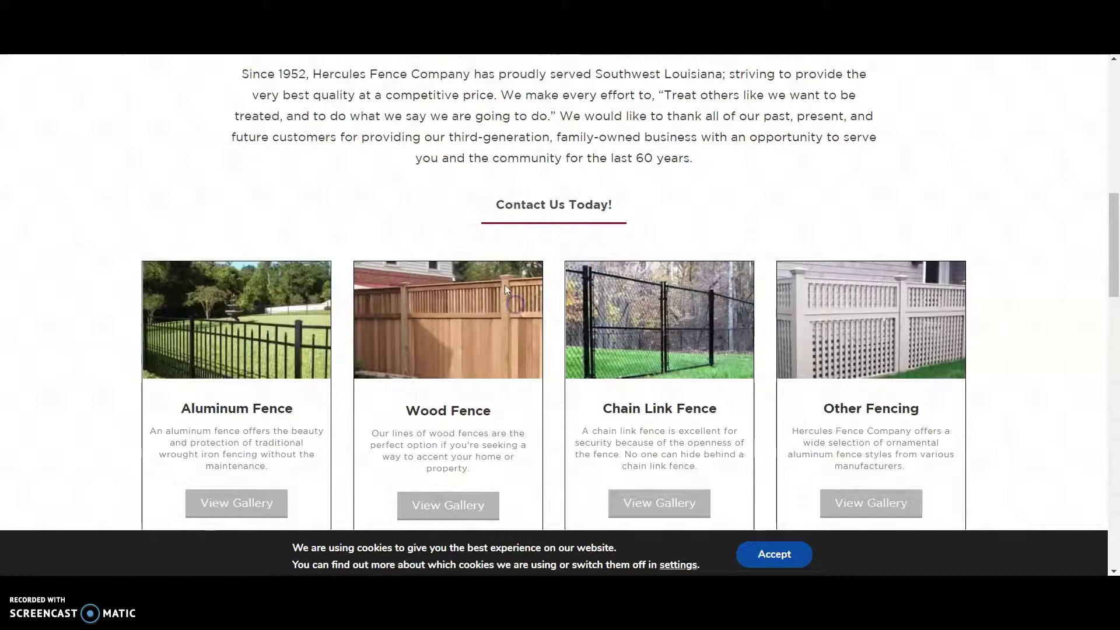
scroll(437, 228, up, 10)
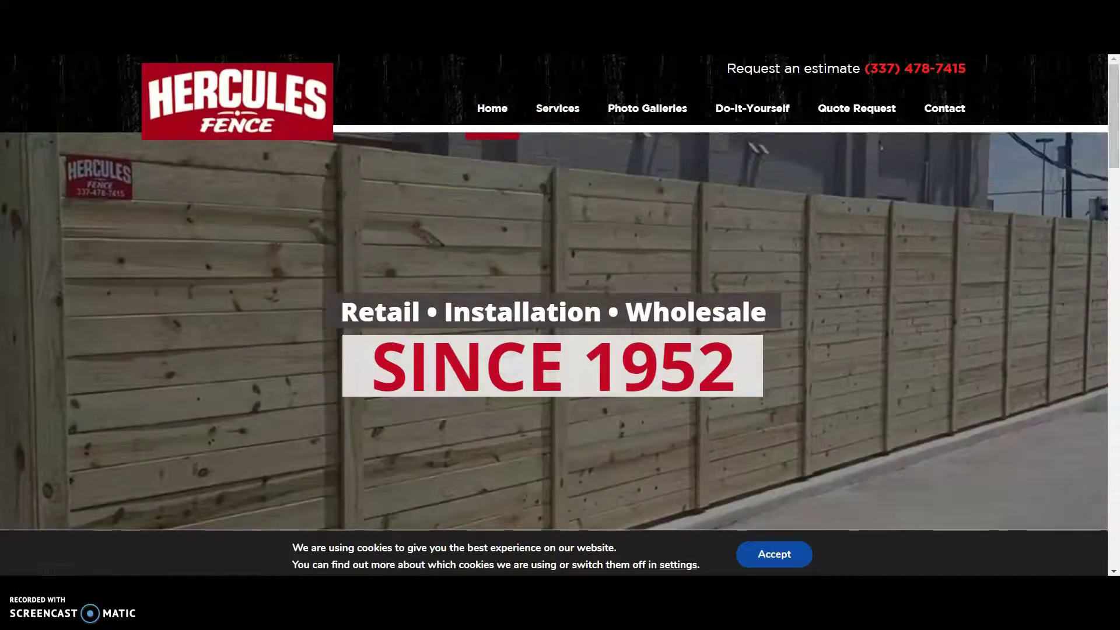
Step: Open the Ahrefs backlinks report for goherculesfence.com and visit the referring lakecharles.com homepage
key(ctrl+Tab)
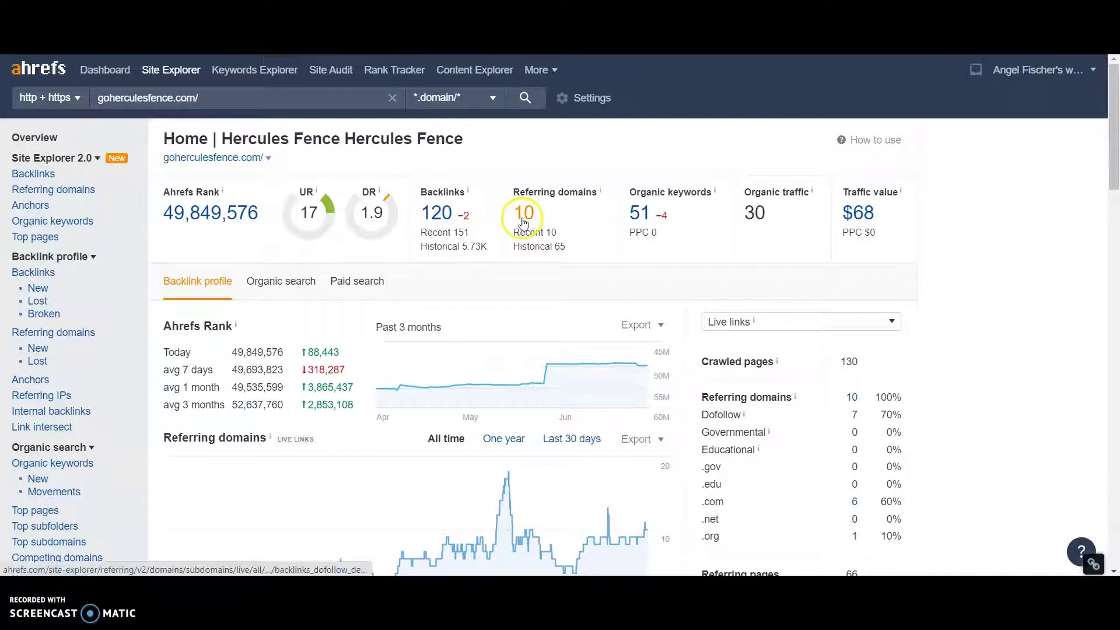
click(439, 215)
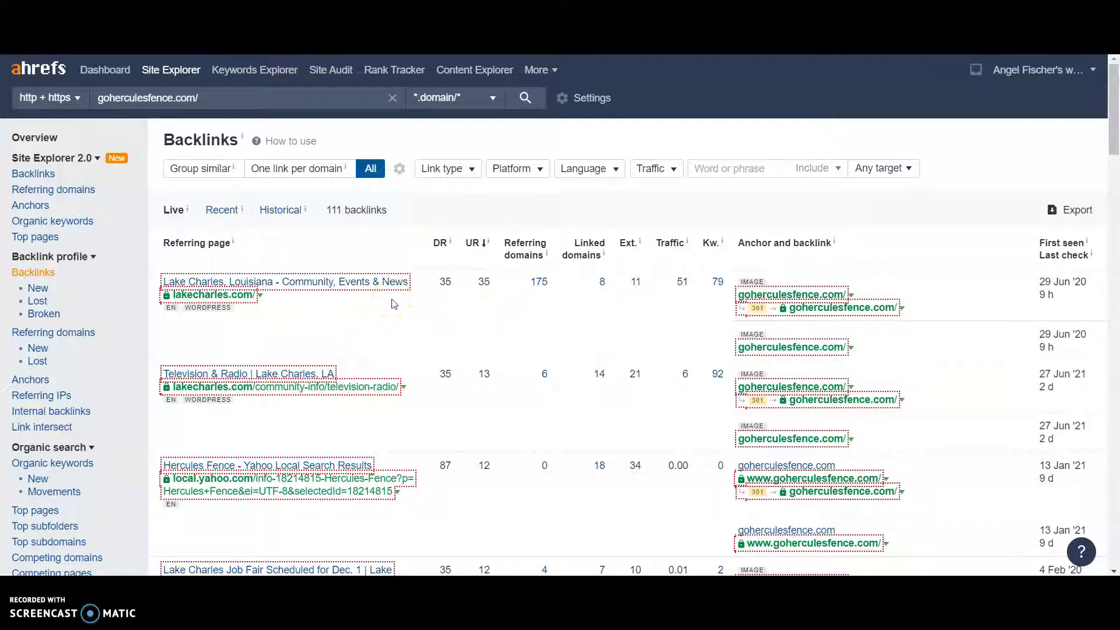
click(317, 289)
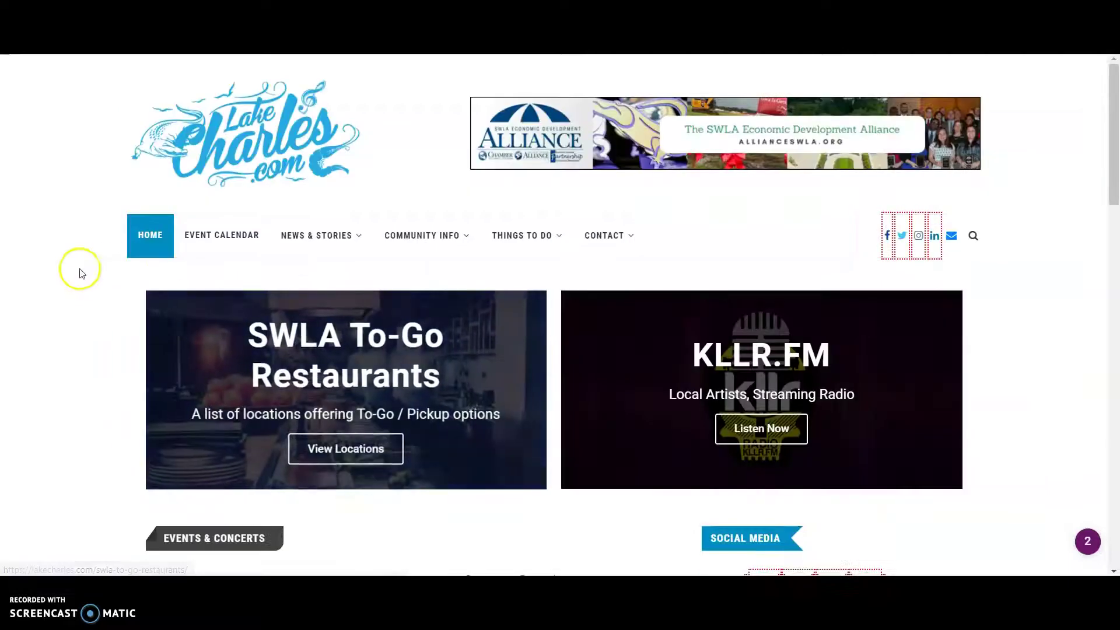
Step: Look through the lakecharles.com homepage from its event banners down to the footer
scroll(110, 270, down, 15)
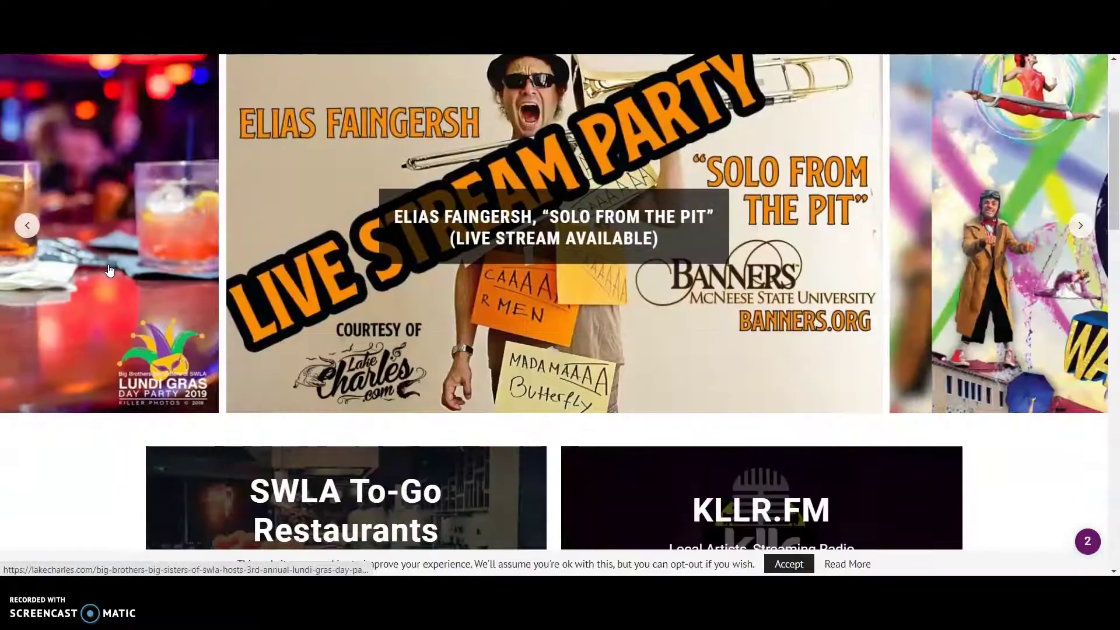
scroll(110, 270, up, 15)
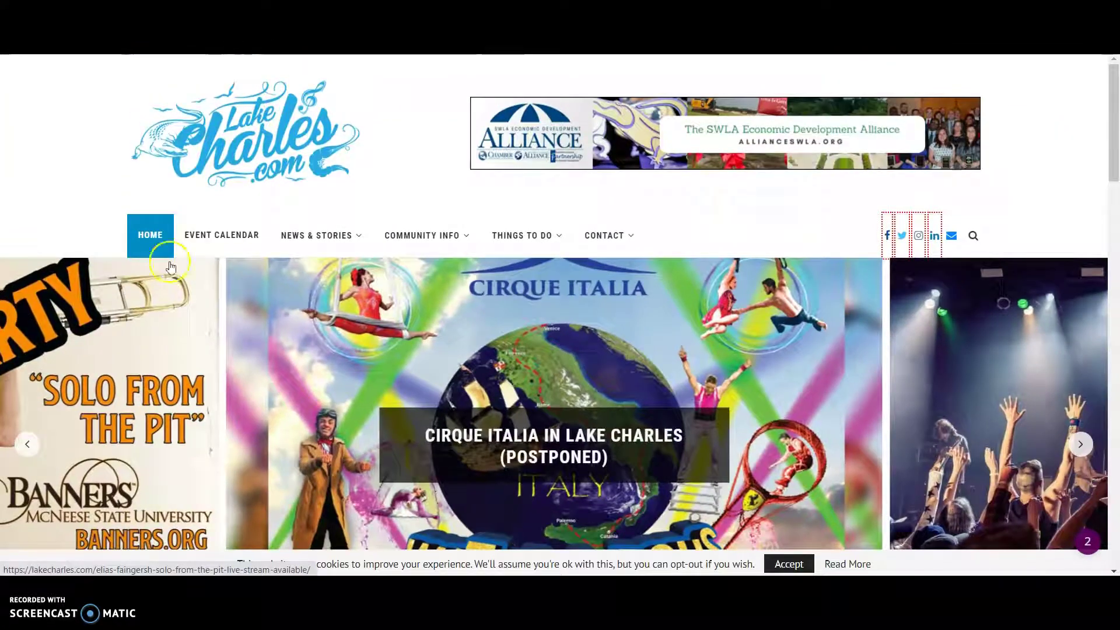
scroll(748, 298, down, 1)
scroll(748, 299, up, 1)
scroll(747, 299, down, 2)
scroll(748, 299, down, 2)
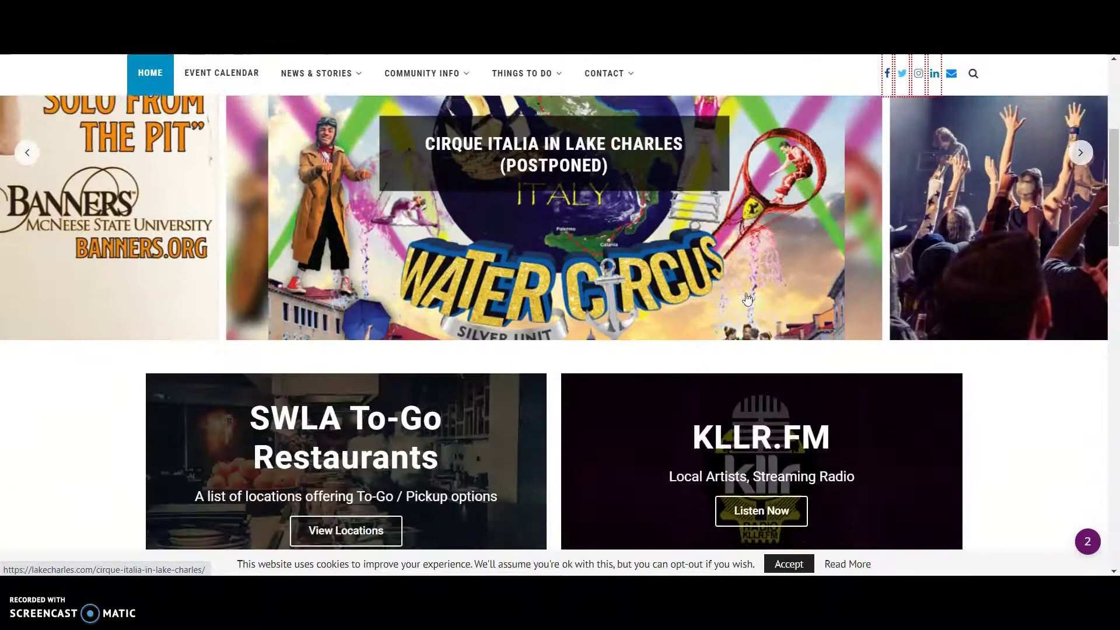
scroll(747, 299, down, 6)
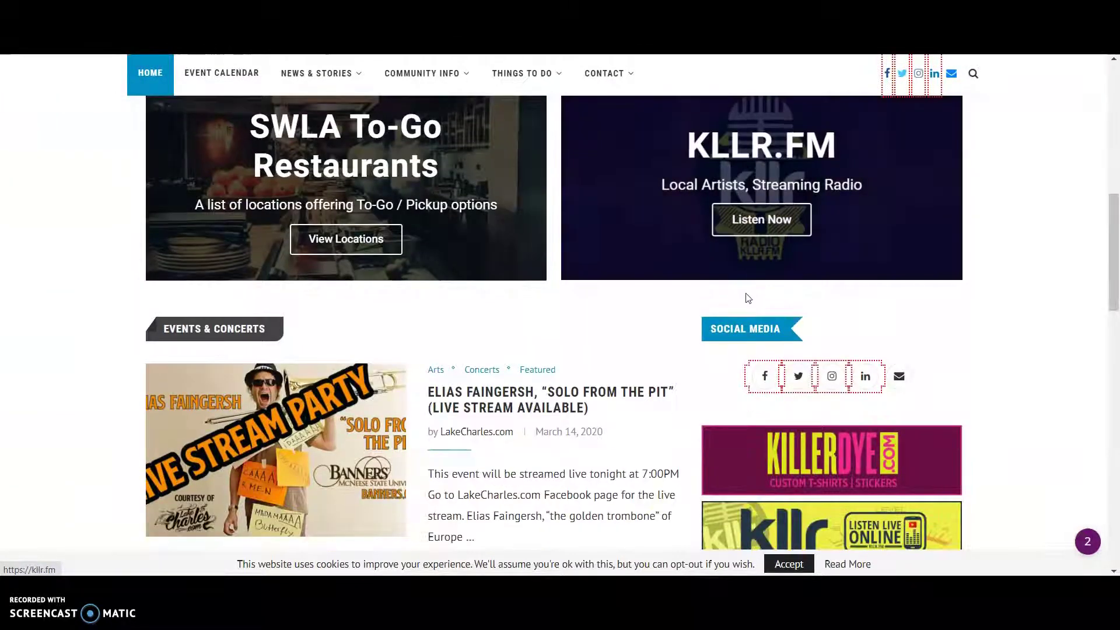
scroll(747, 298, down, 10)
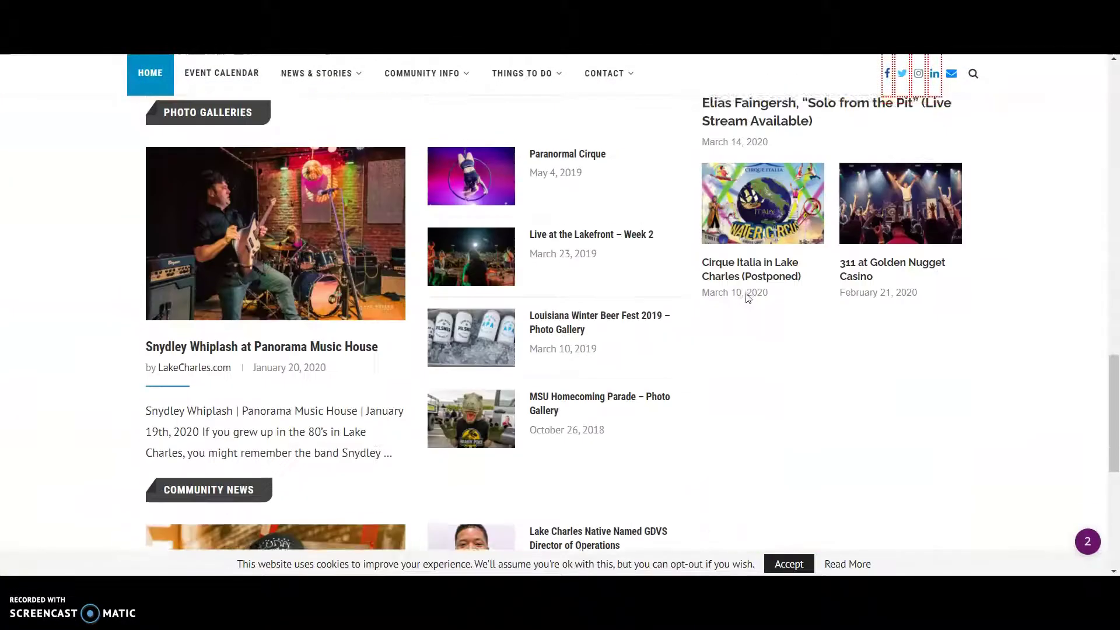
scroll(748, 298, down, 6)
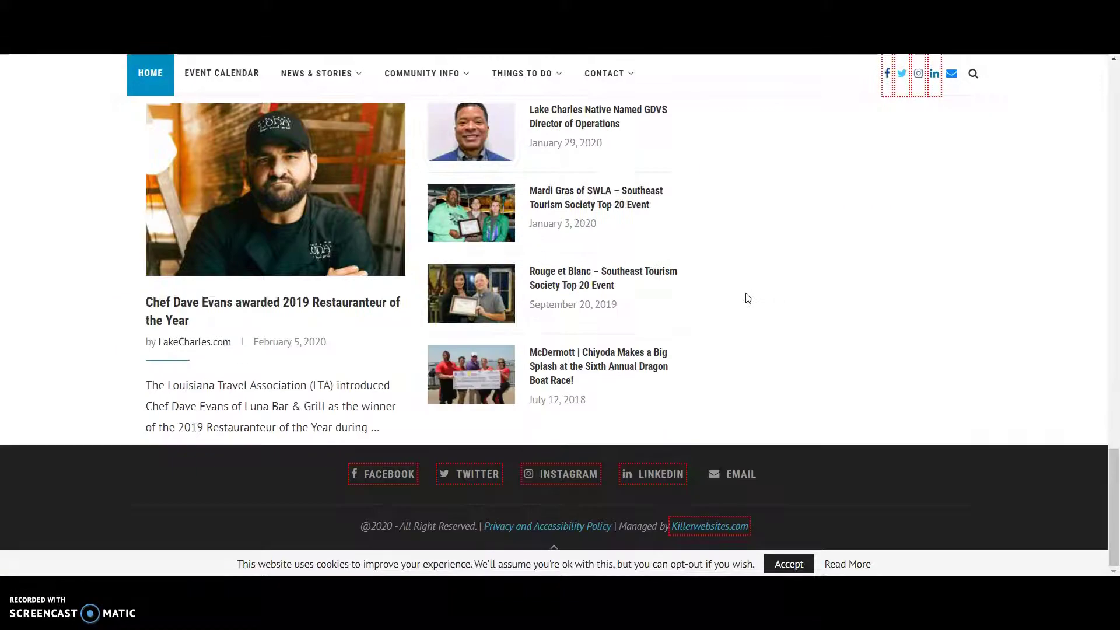
Step: Return to the top of the lakecharles.com homepage and browse through the stories in its featured carousel
scroll(749, 298, up, 10)
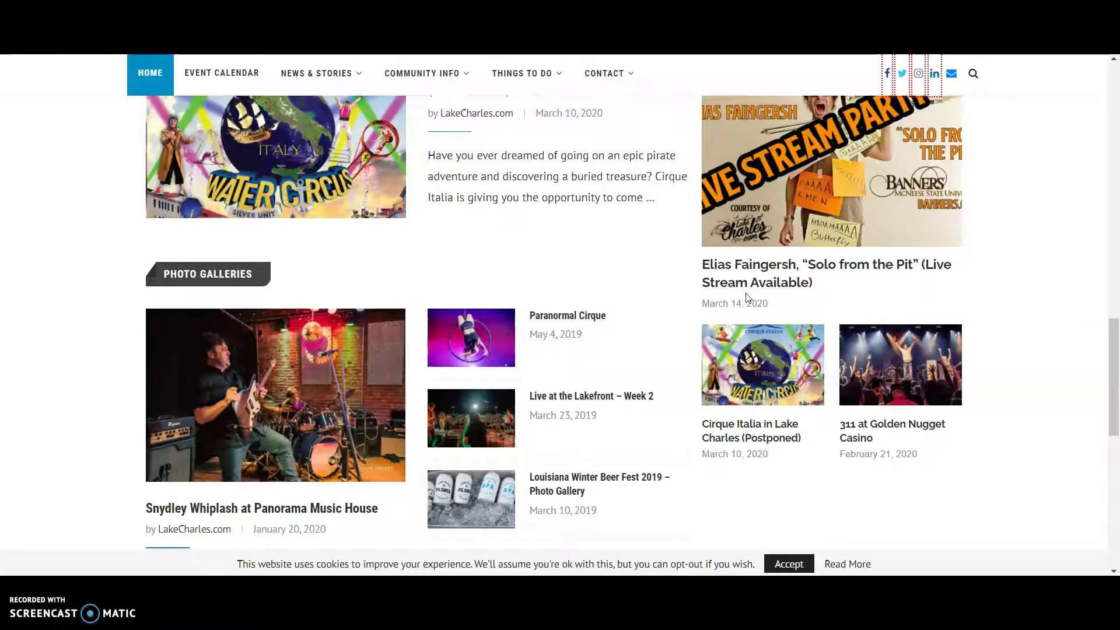
scroll(746, 298, up, 6)
scroll(746, 298, up, 8)
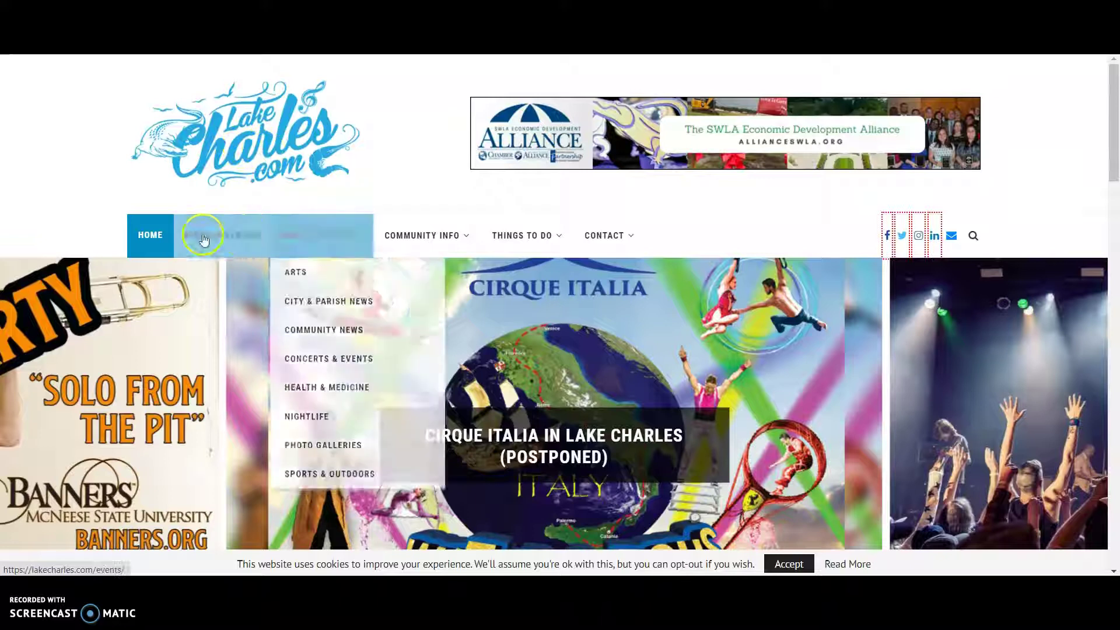
scroll(202, 239, down, 1)
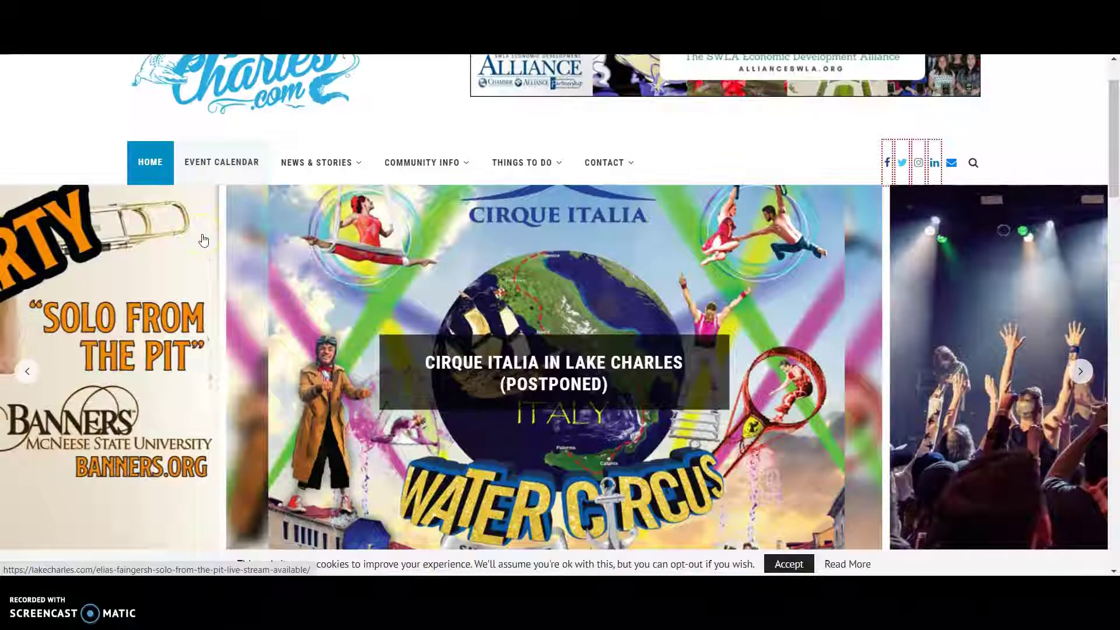
scroll(233, 242, up, 1)
scroll(908, 431, down, 2)
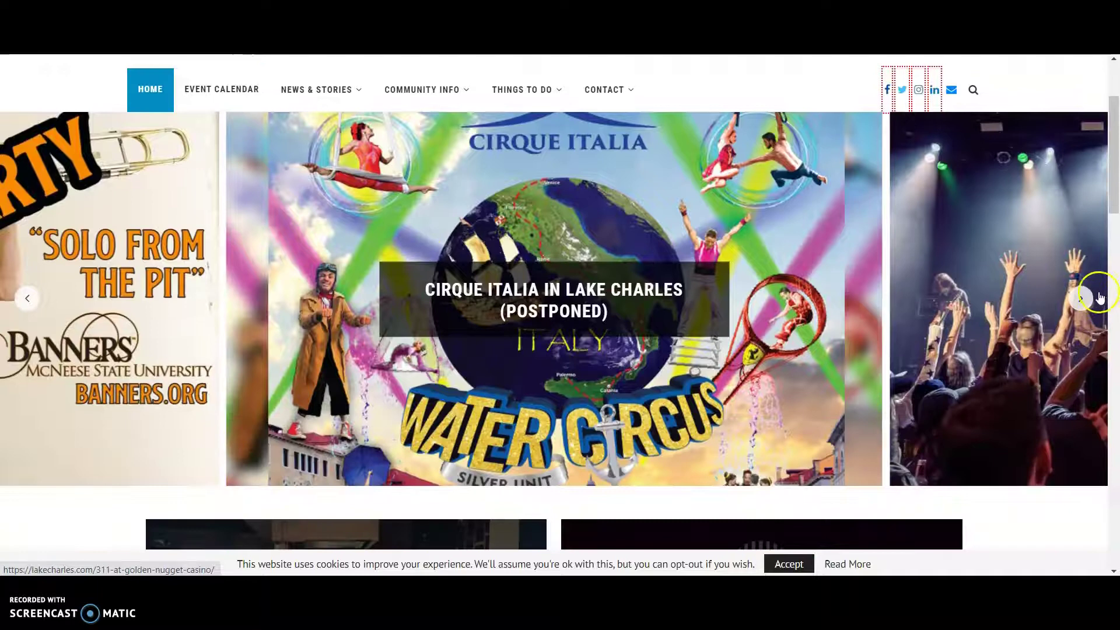
click(1081, 299)
click(1082, 298)
click(1083, 299)
click(1083, 298)
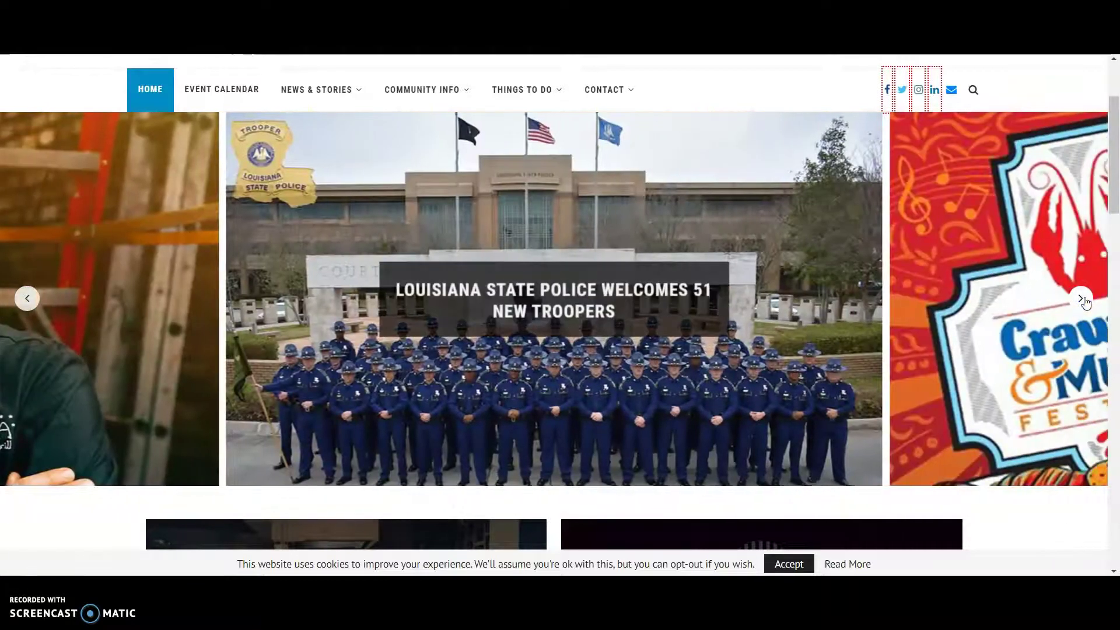
click(1083, 299)
Step: Look through the Events & Concerts, Photo Galleries and Community News sections of the lakecharles.com homepage
scroll(1085, 301, down, 10)
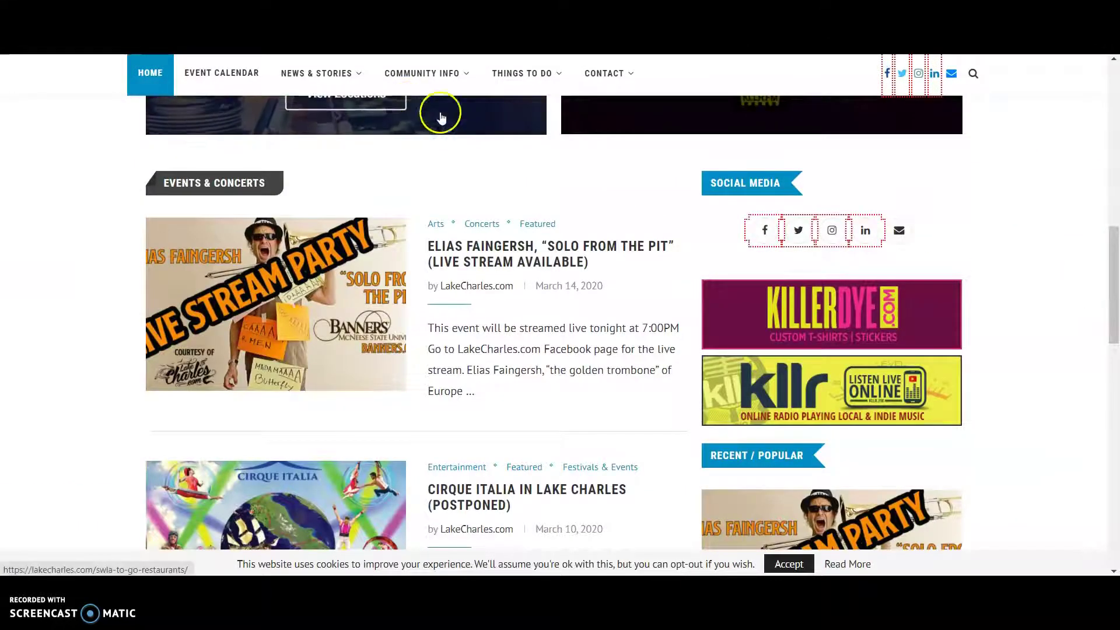
scroll(670, 280, down, 3)
scroll(669, 280, up, 2)
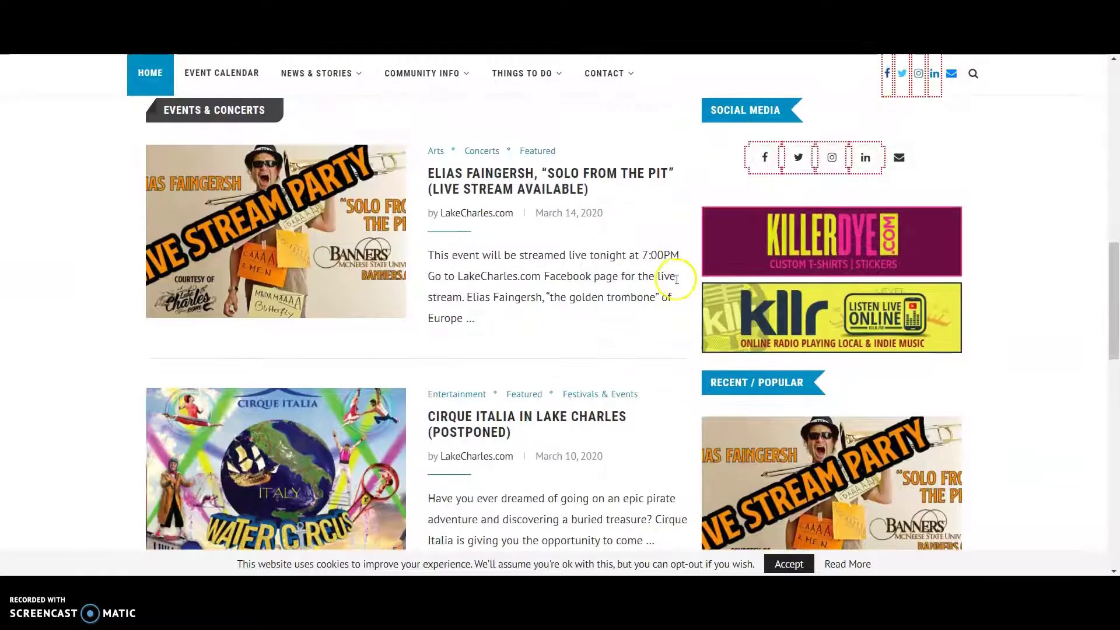
scroll(671, 281, down, 6)
scroll(681, 285, down, 7)
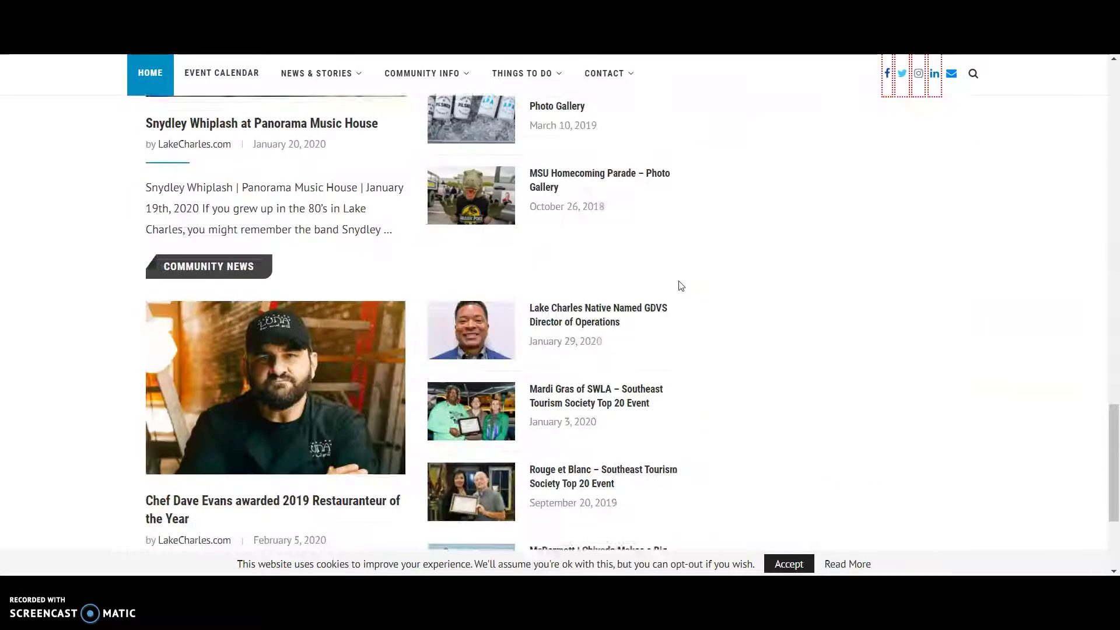
scroll(681, 285, up, 20)
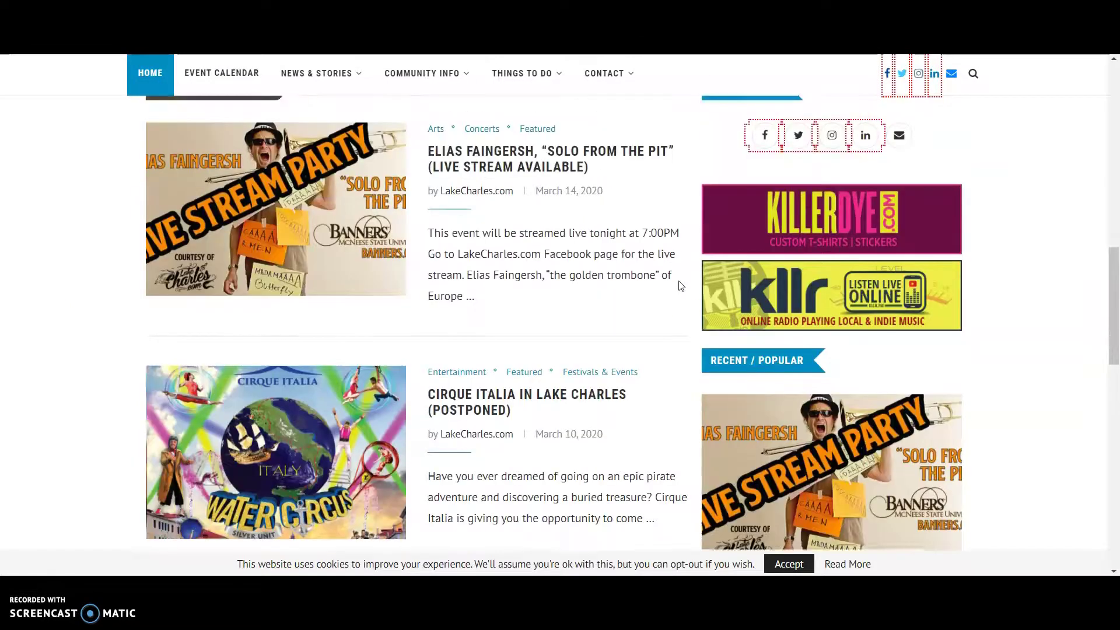
Step: Return to the Ahrefs backlinks report for goherculesfence.com and review the DR and UR ratings of the referring pages
key(ctrl+shift+Tab)
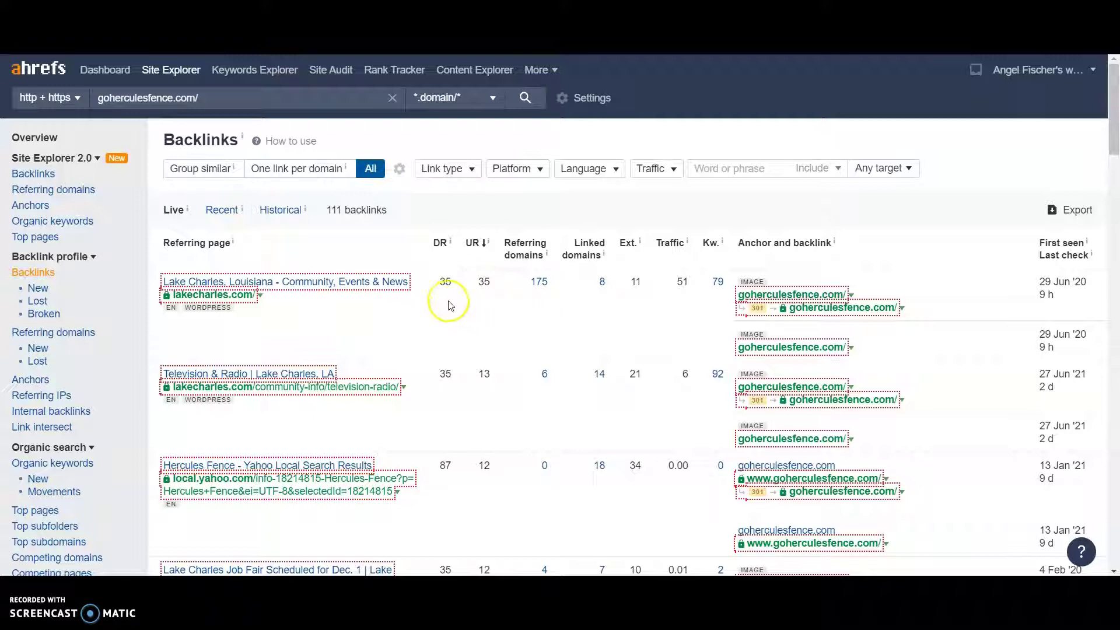
scroll(449, 305, down, 3)
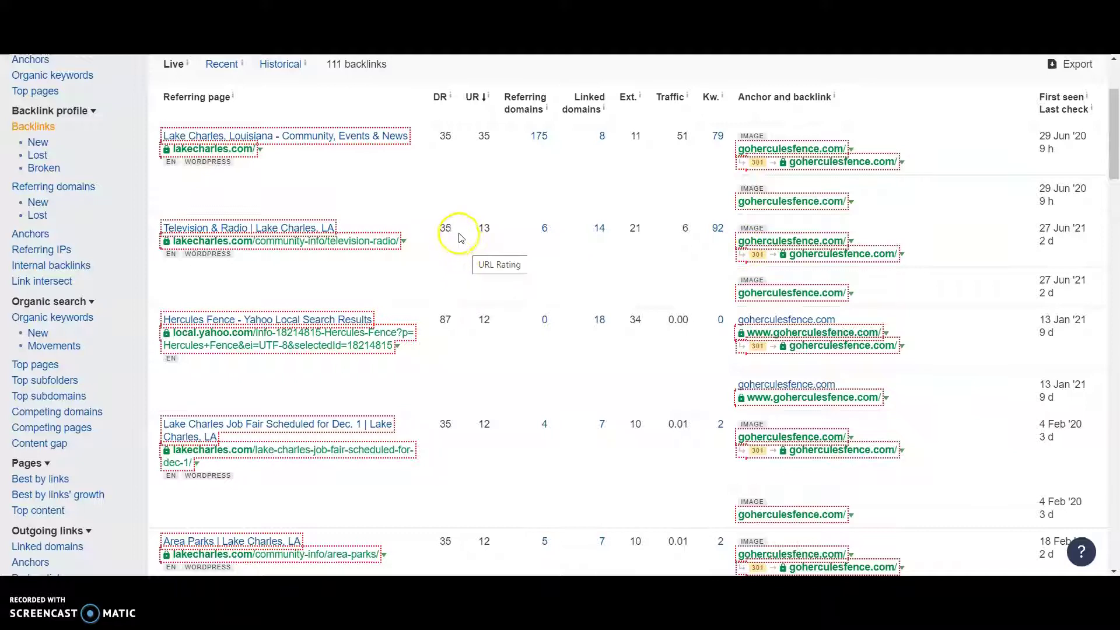
scroll(463, 239, up, 3)
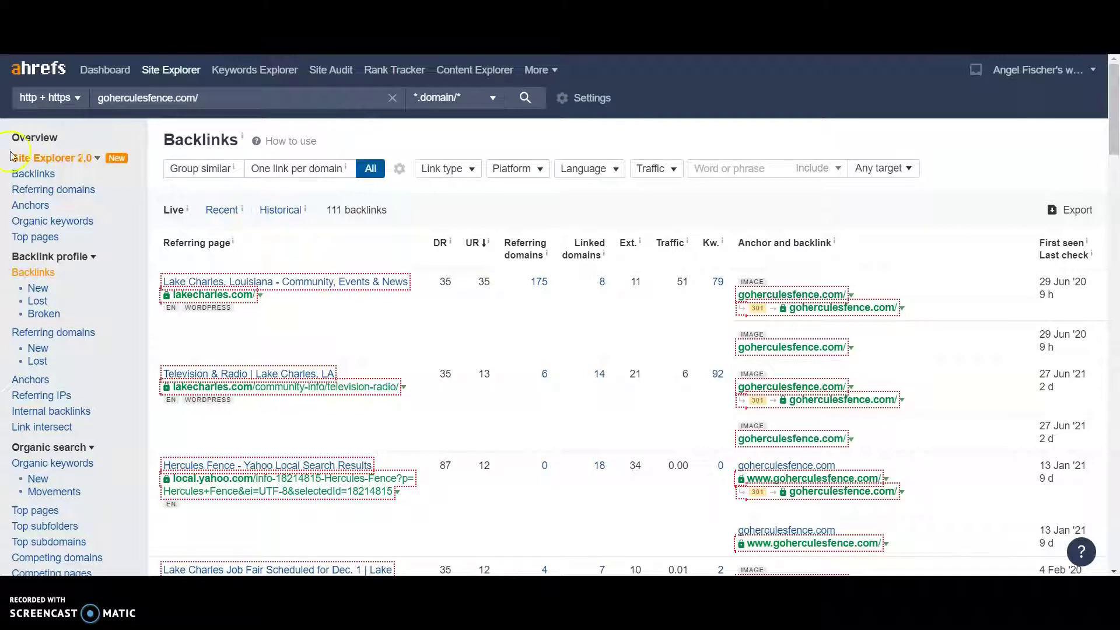
Step: Open the organic keywords report from the goherculesfence.com overview and review the ranking keywords, their volumes and positions
click(26, 137)
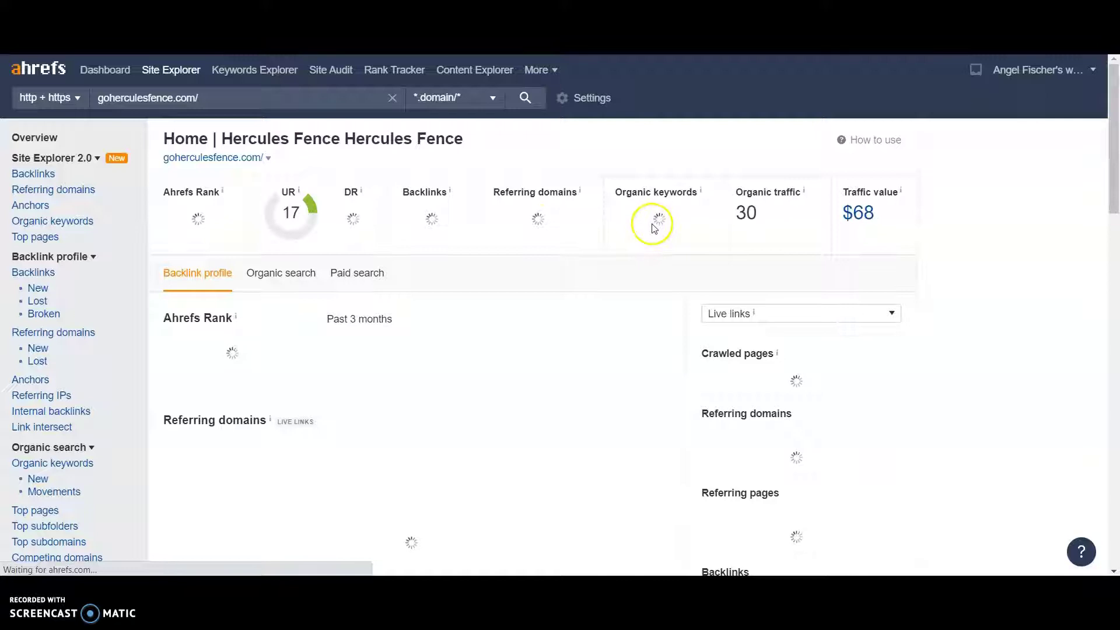
click(636, 215)
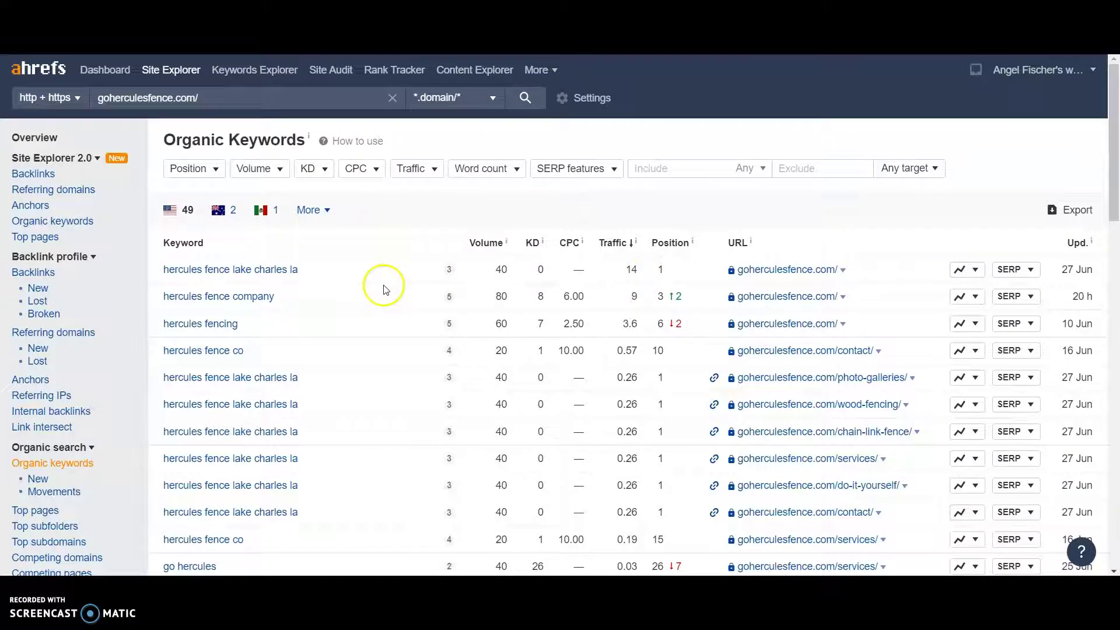
scroll(386, 289, down, 3)
scroll(385, 288, down, 7)
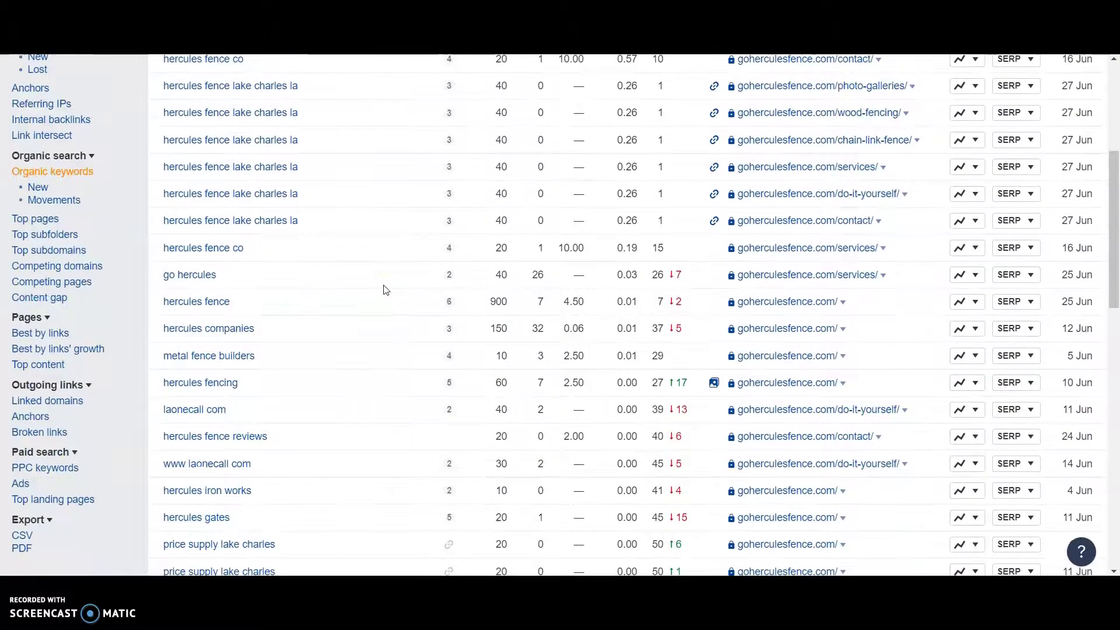
scroll(385, 290, down, 5)
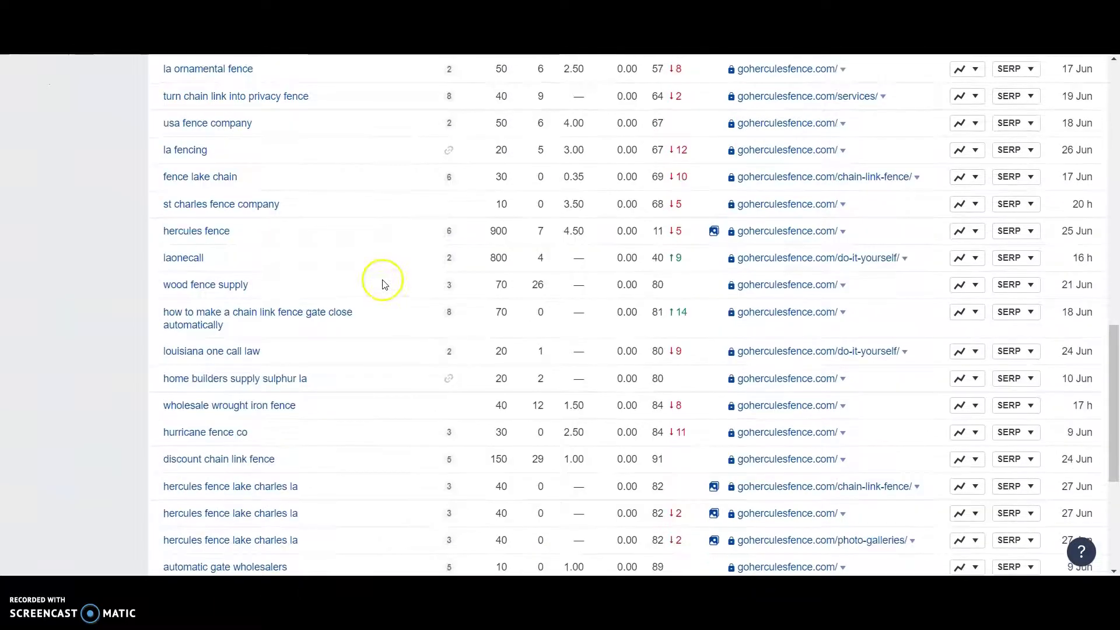
scroll(412, 235, down, 3)
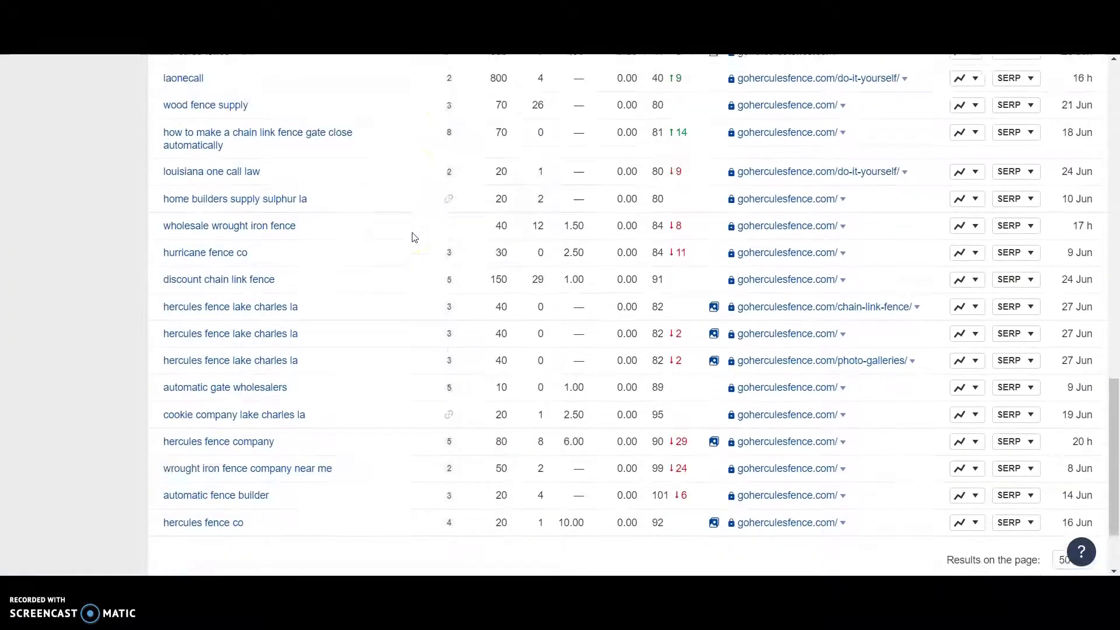
scroll(413, 236, down, 1)
scroll(413, 237, up, 1)
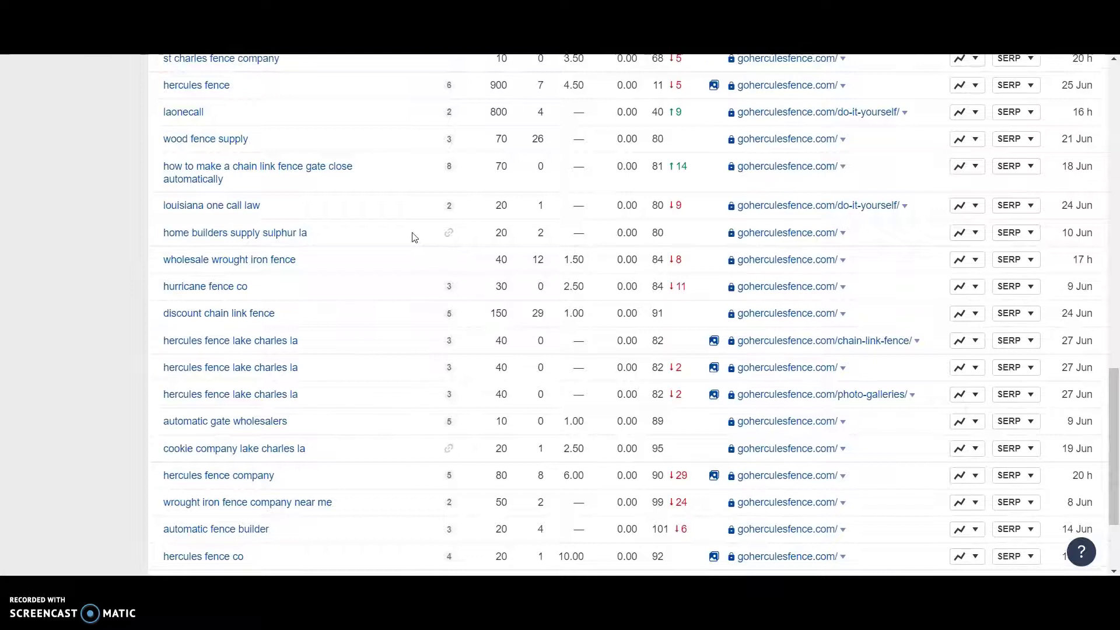
scroll(412, 236, down, 1)
scroll(412, 236, up, 9)
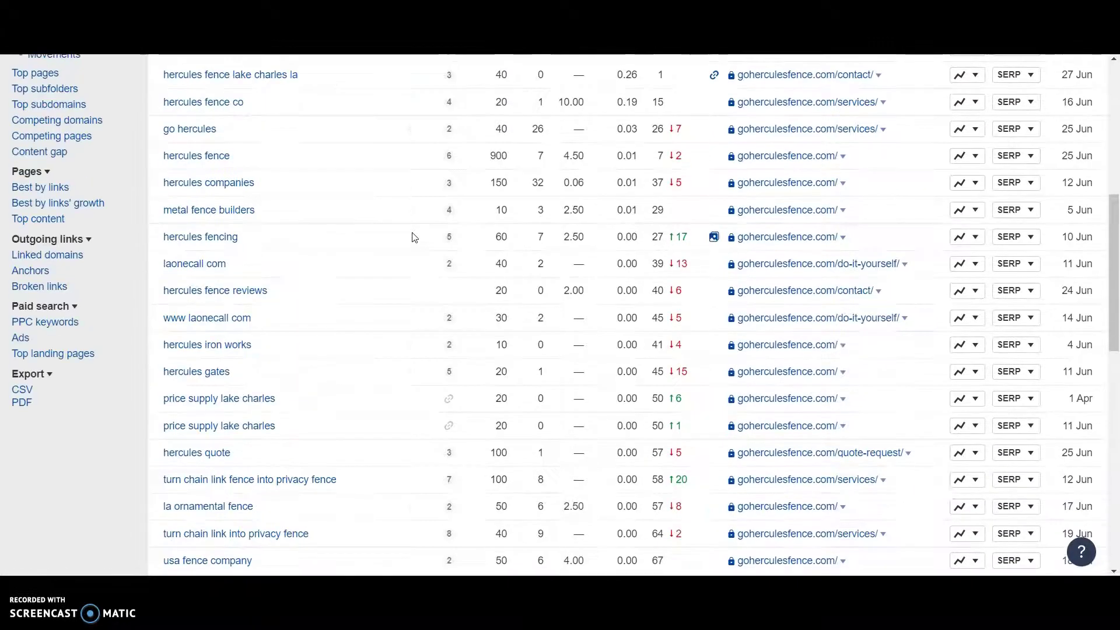
scroll(412, 236, up, 6)
Step: Switch to the Keywords Explorer matching terms for "fence lake charles" and examine the keyword ideas and their search volumes
click(386, 73)
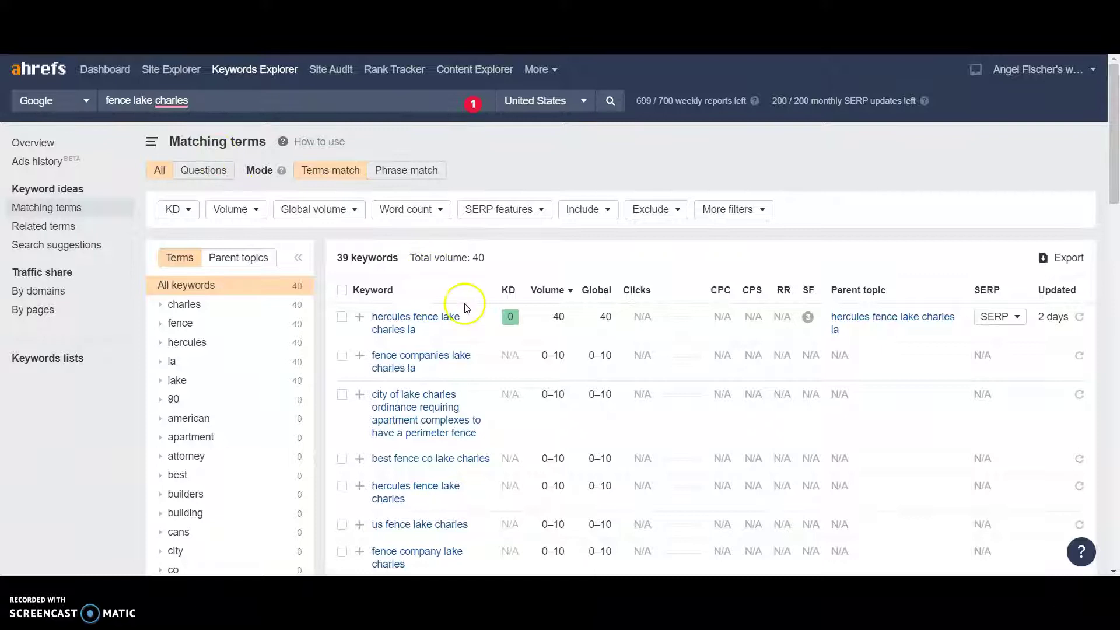
scroll(467, 308, down, 4)
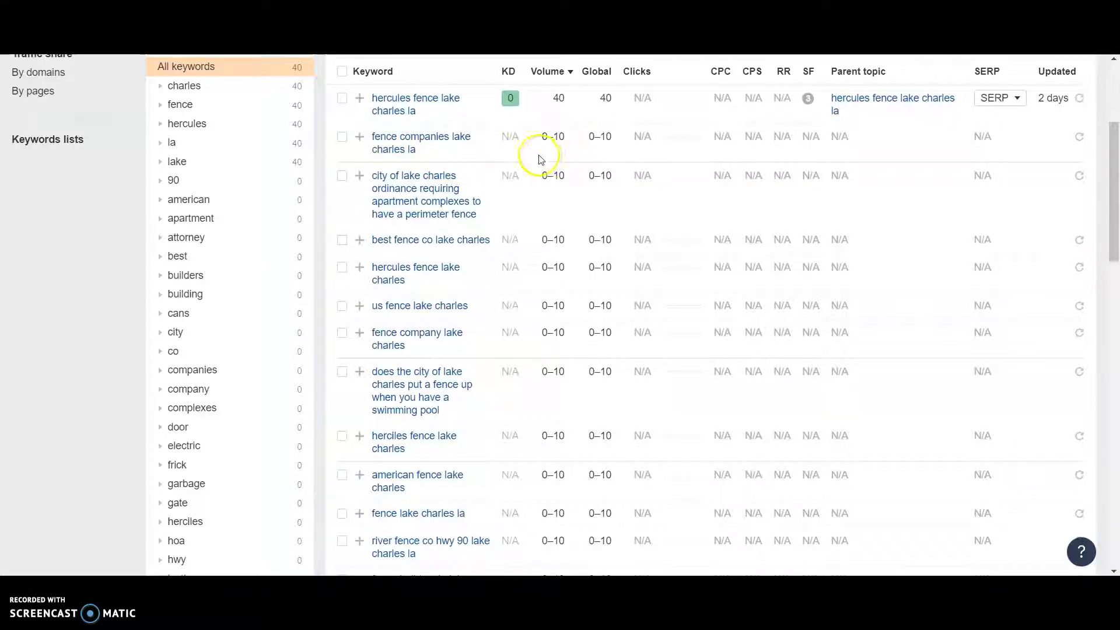
scroll(500, 209, down, 1)
scroll(500, 209, down, 1)
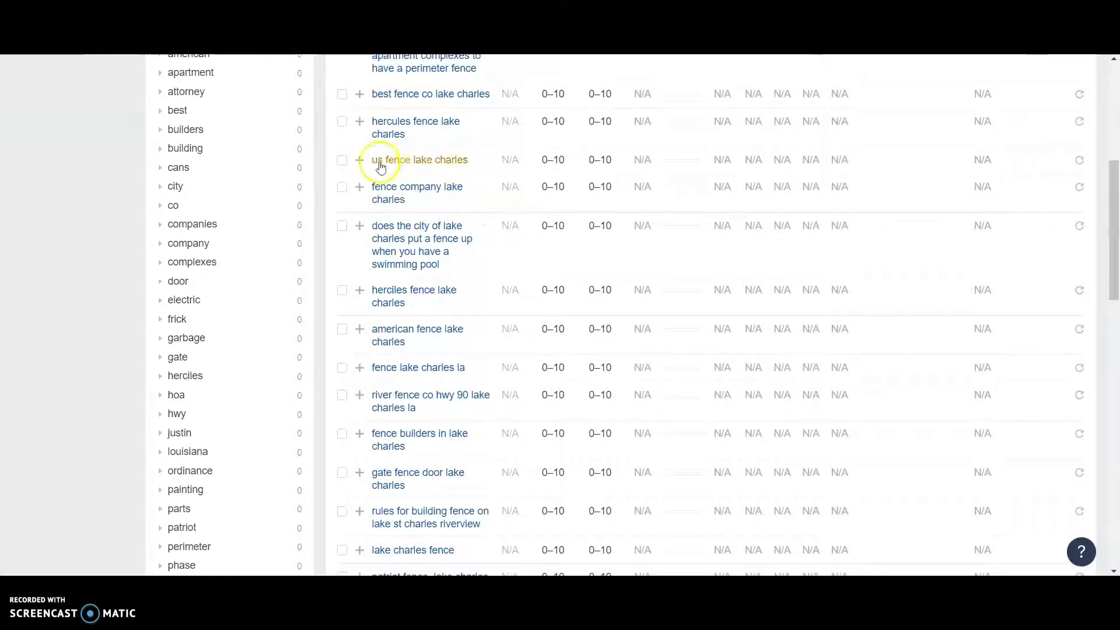
scroll(475, 188, down, 2)
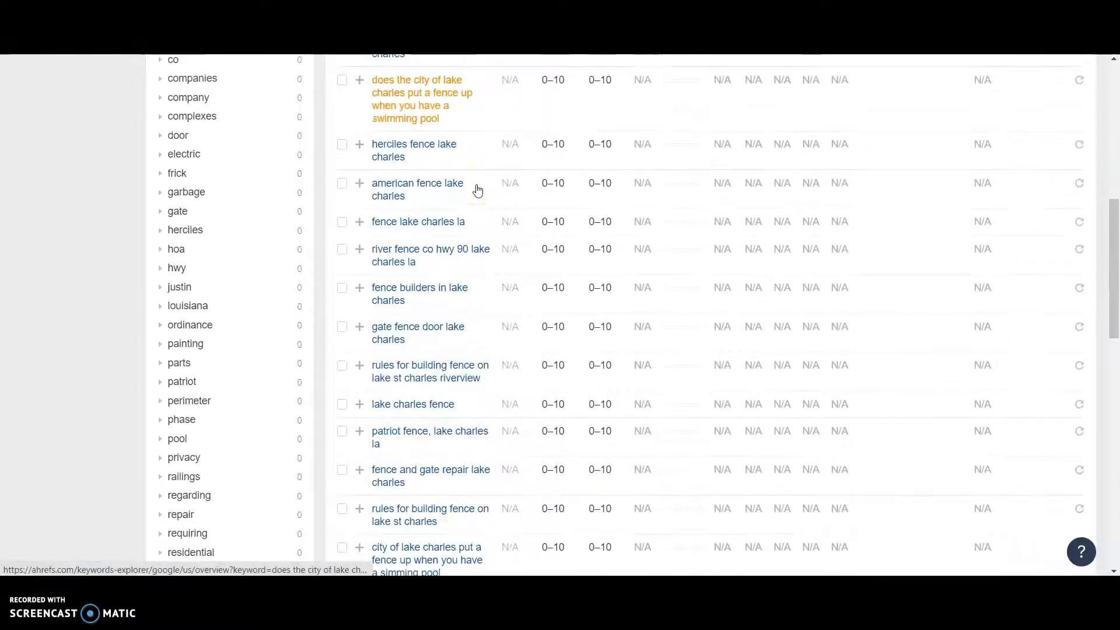
scroll(476, 190, up, 4)
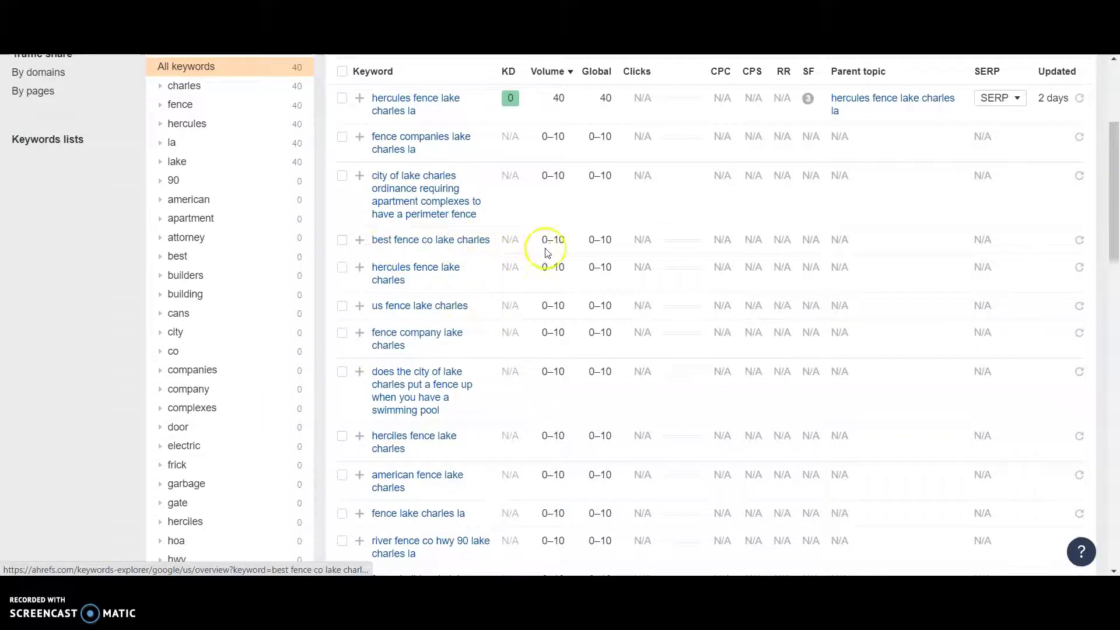
Step: Search Keywords Explorer for "fencing lake charles" and examine the matching terms and their search volumes
scroll(537, 256, up, 4)
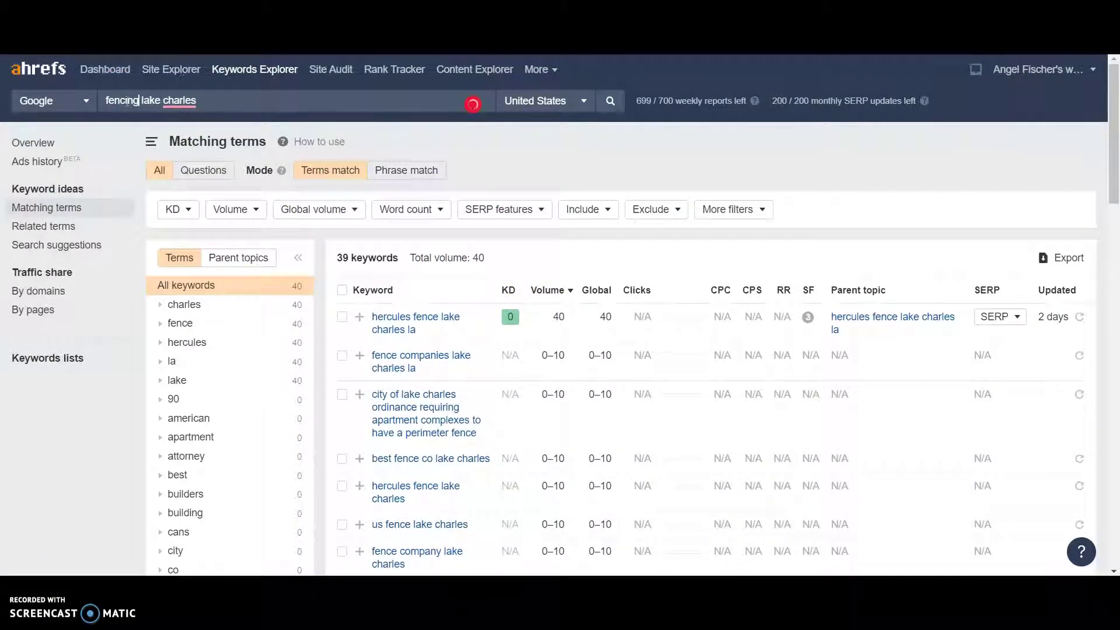
key(Return)
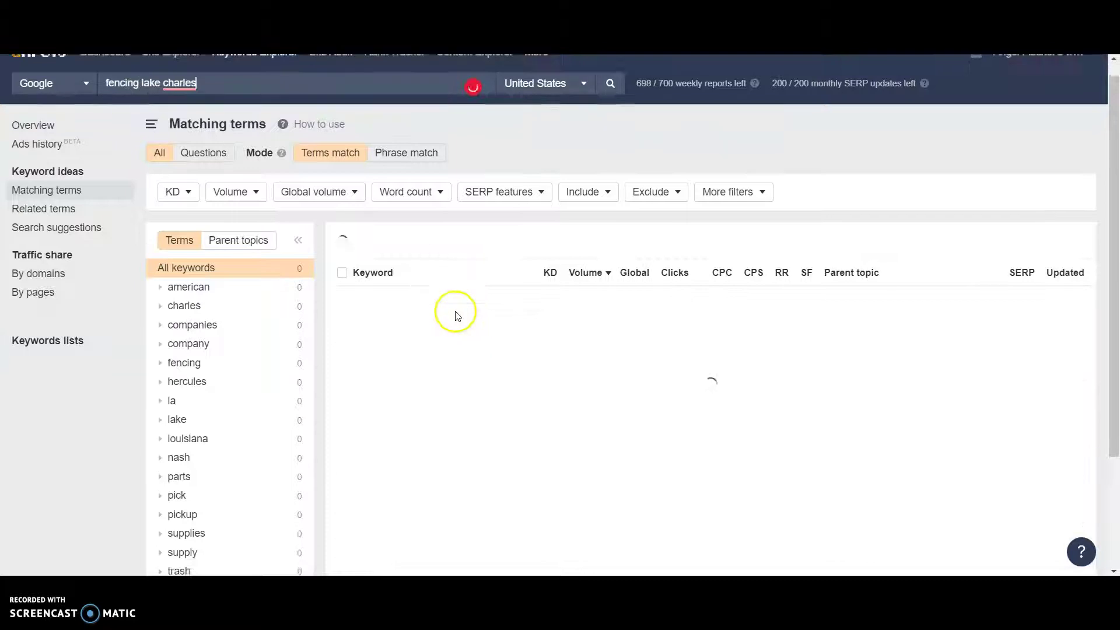
scroll(458, 316, down, 1)
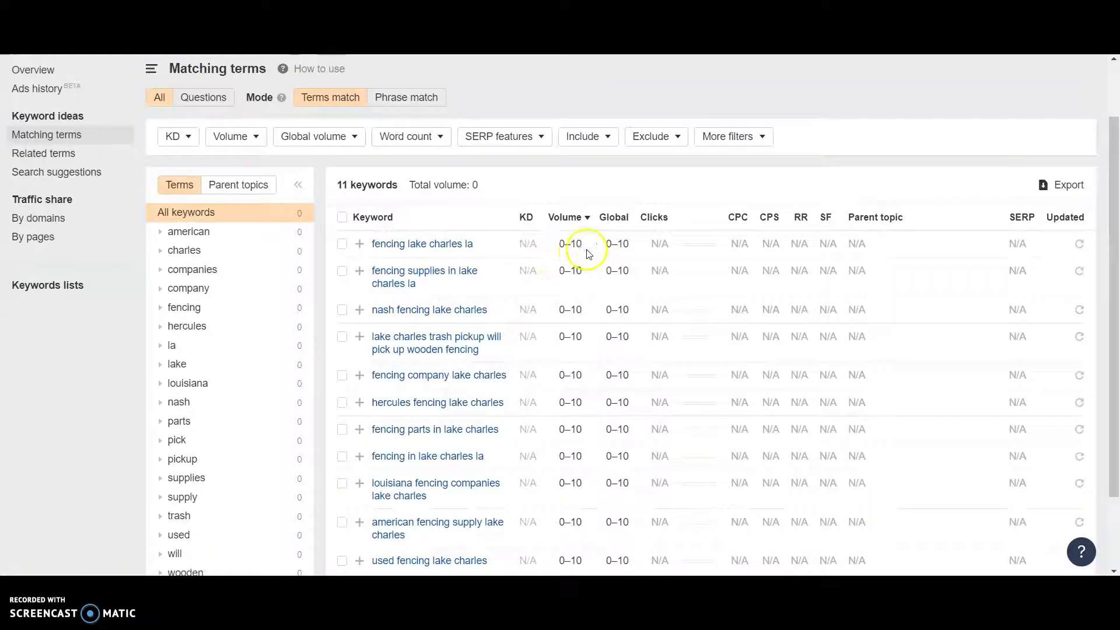
scroll(475, 288, down, 1)
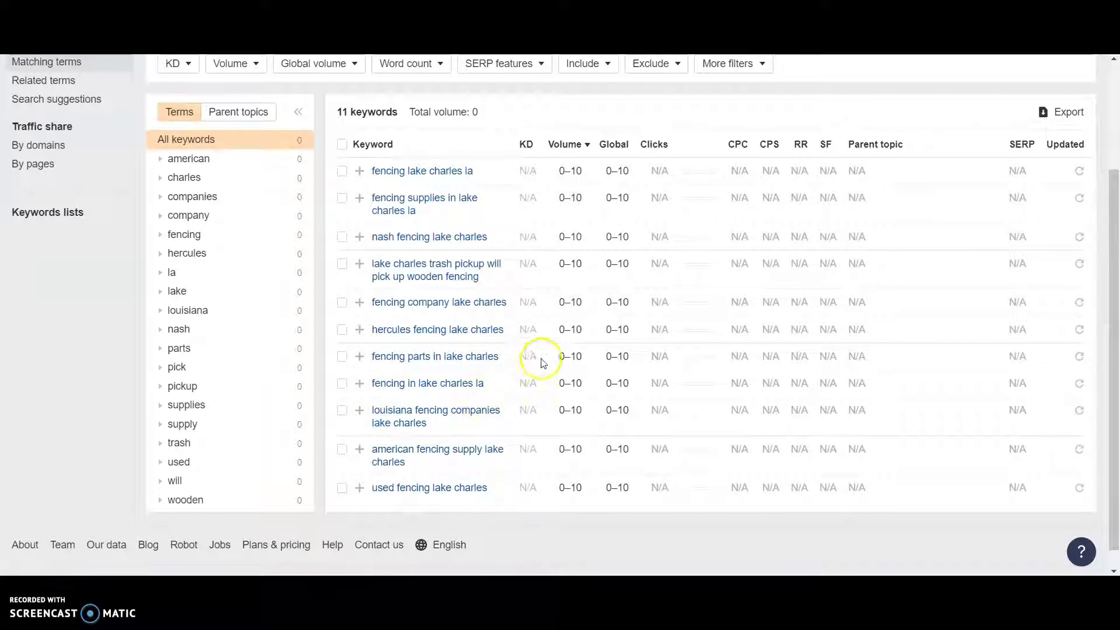
scroll(543, 361, up, 3)
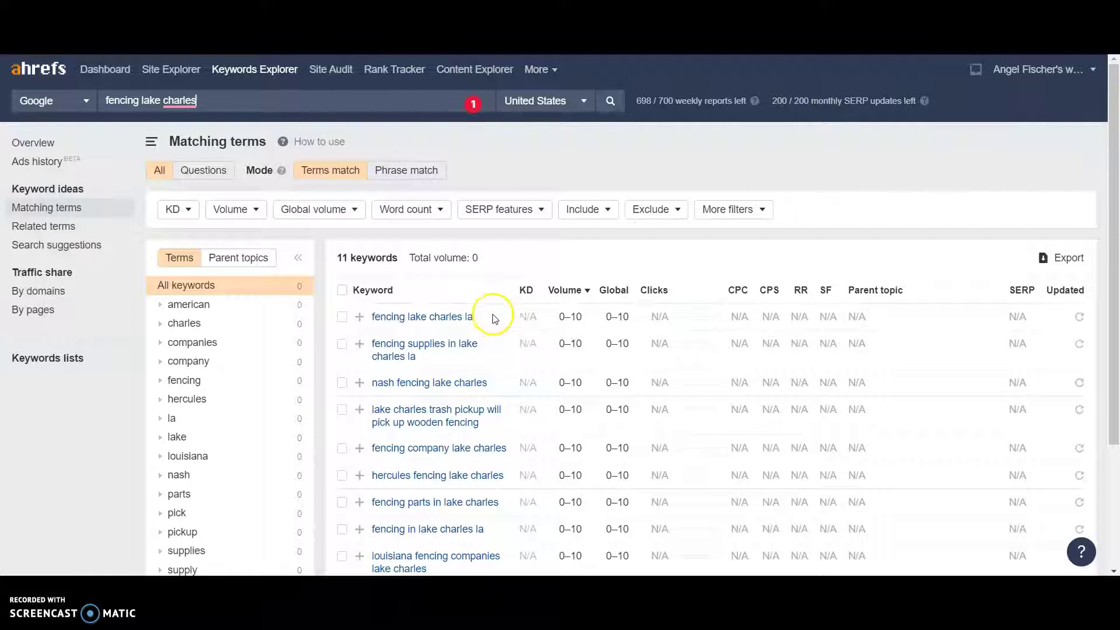
scroll(546, 342, down, 3)
scroll(548, 346, up, 3)
click(546, 337)
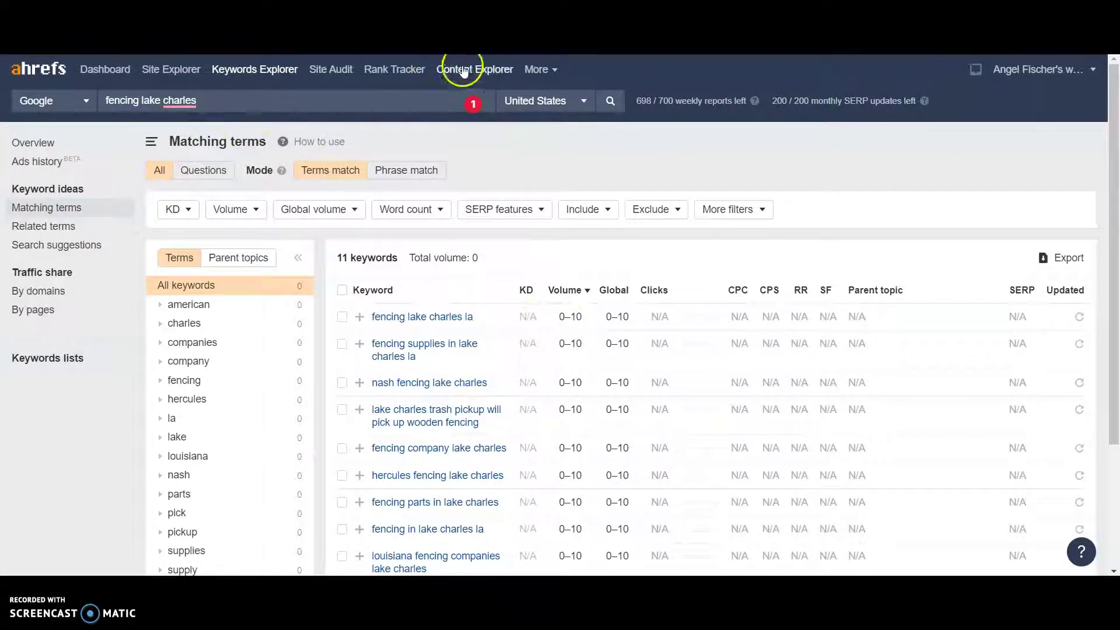
scroll(501, 275, down, 5)
scroll(496, 280, up, 5)
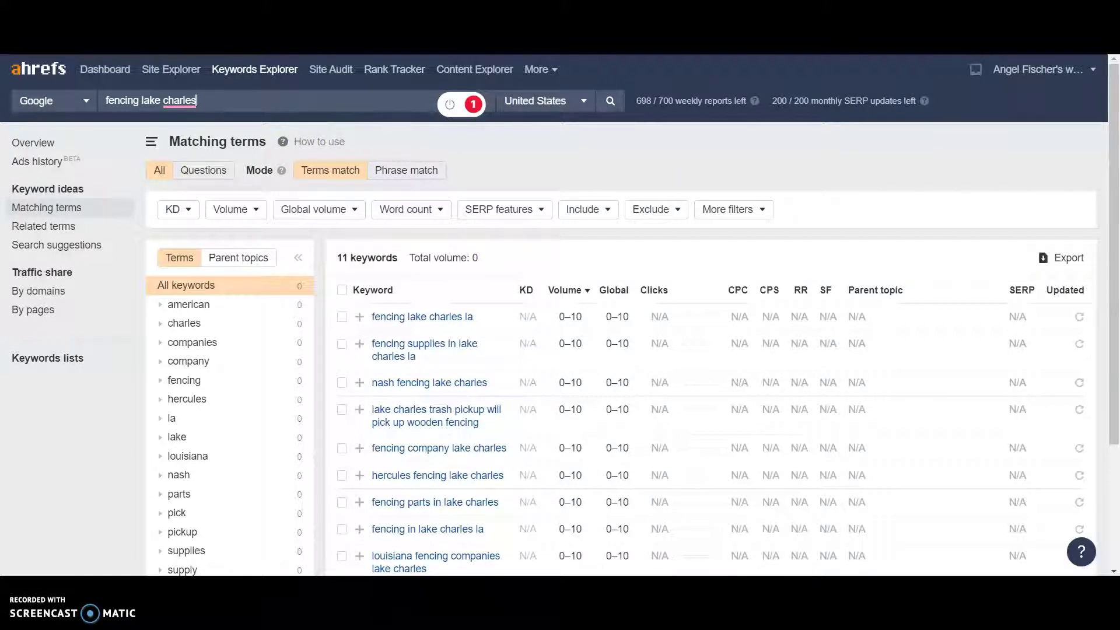
Step: Switch to the Google results for "fencing lake charles" and look through the ranking fence companies
key(ctrl+Tab)
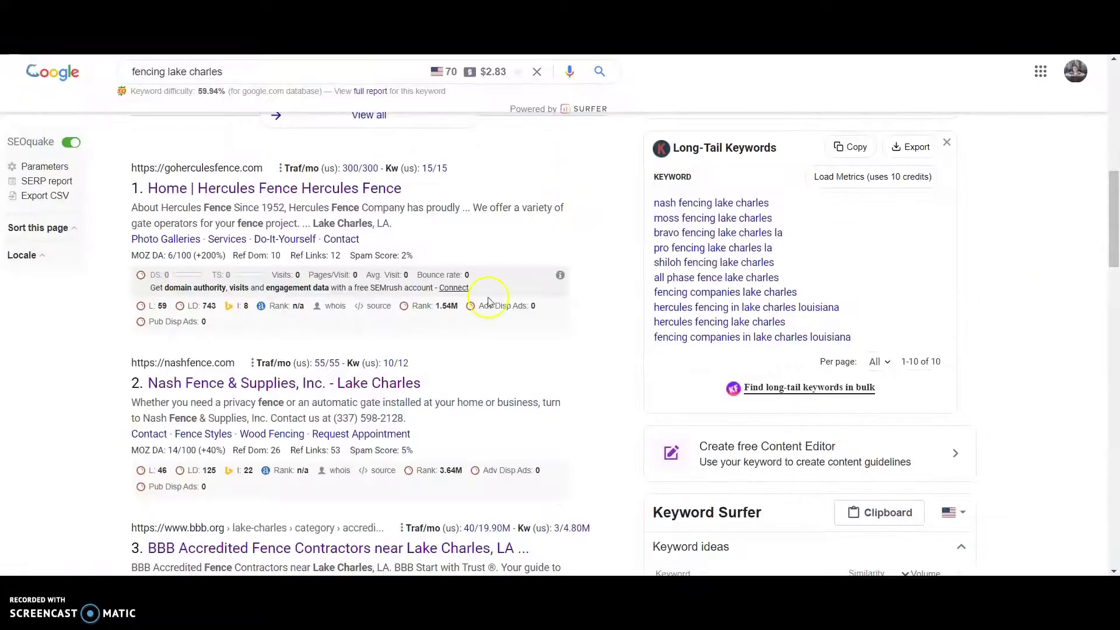
scroll(490, 300, down, 8)
scroll(425, 327, down, 2)
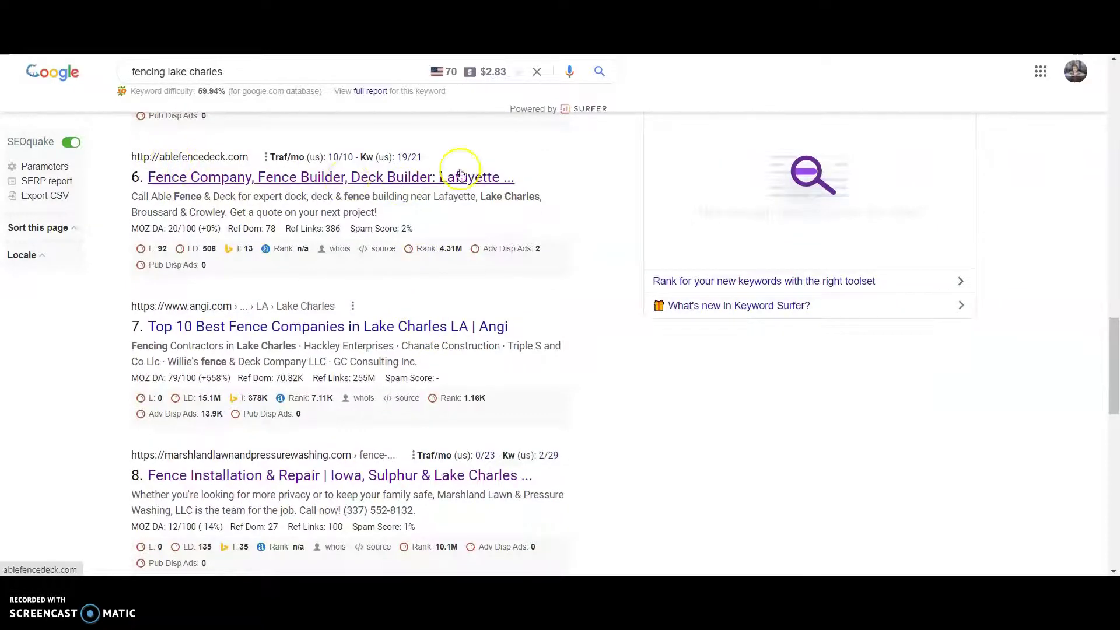
Step: Switch to WordCounter and check the word count of the Able Fence and Deck homepage text
key(ctrl+Tab)
scroll(457, 364, down, 6)
key(ctrl+Tab)
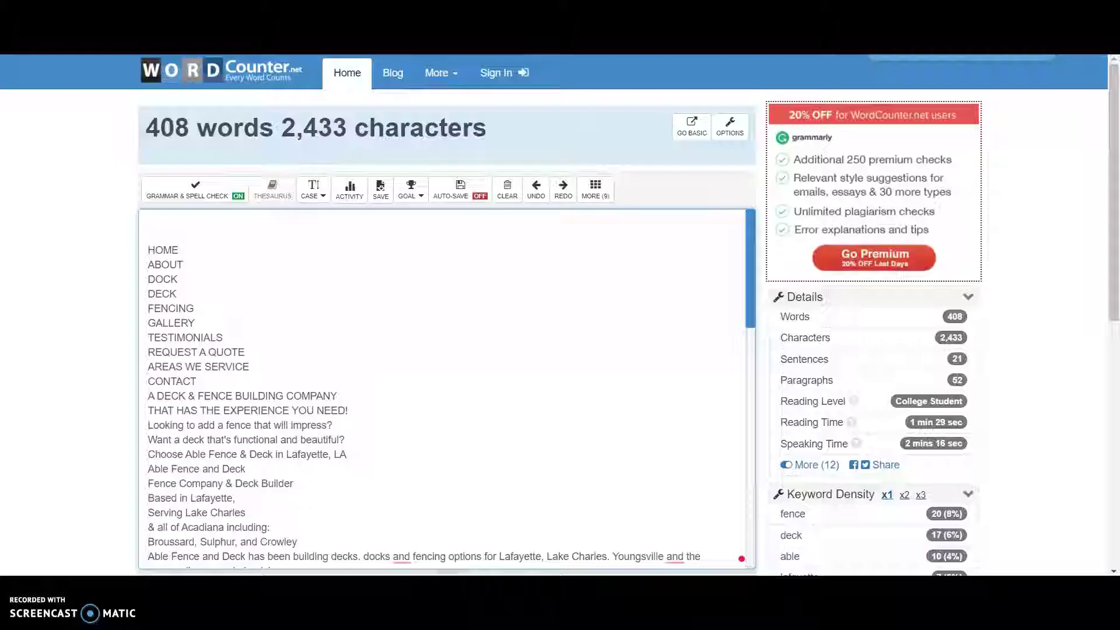
Step: Switch to the Able Fence and Deck homepage and check the fence installation photo's file name in the save dialog without saving it
key(ctrl+Tab)
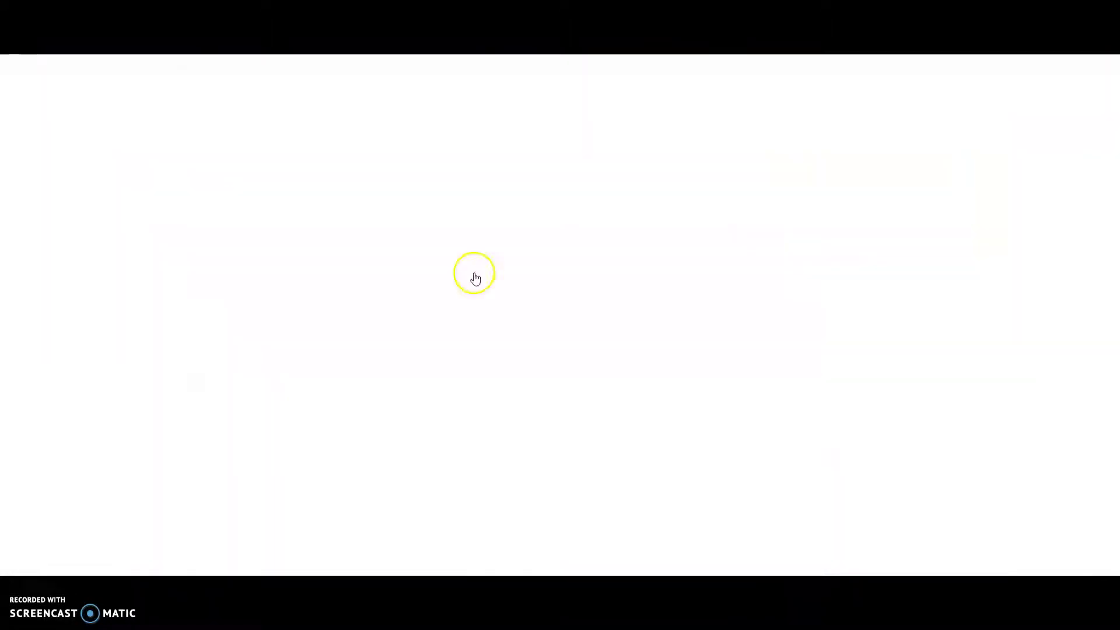
scroll(537, 383, down, 8)
scroll(575, 384, down, 10)
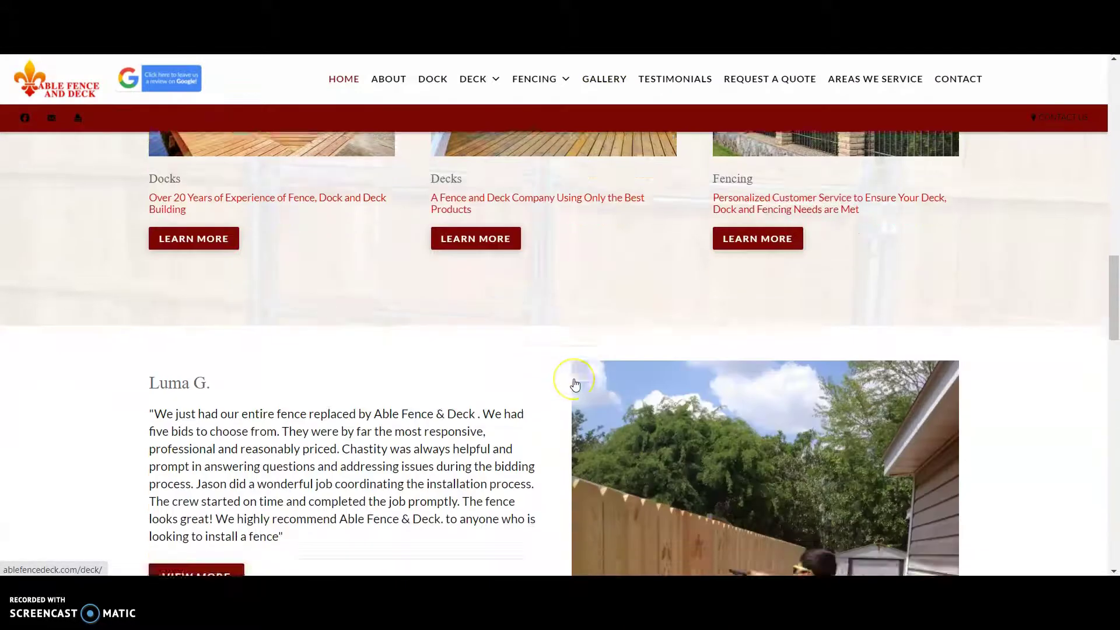
scroll(574, 384, up, 2)
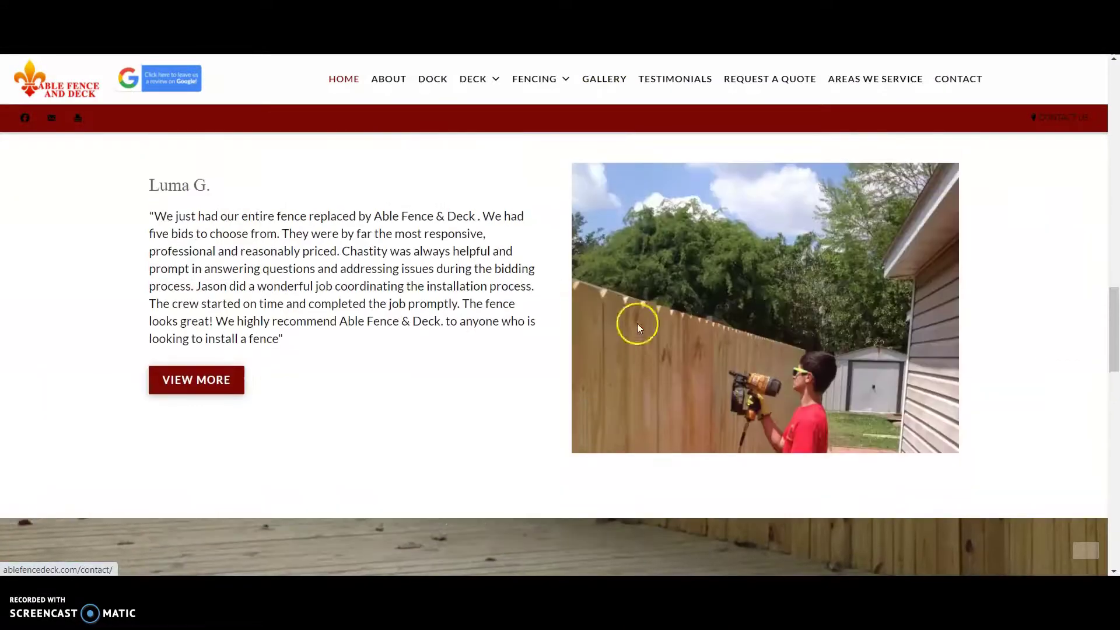
right_click(636, 315)
click(712, 344)
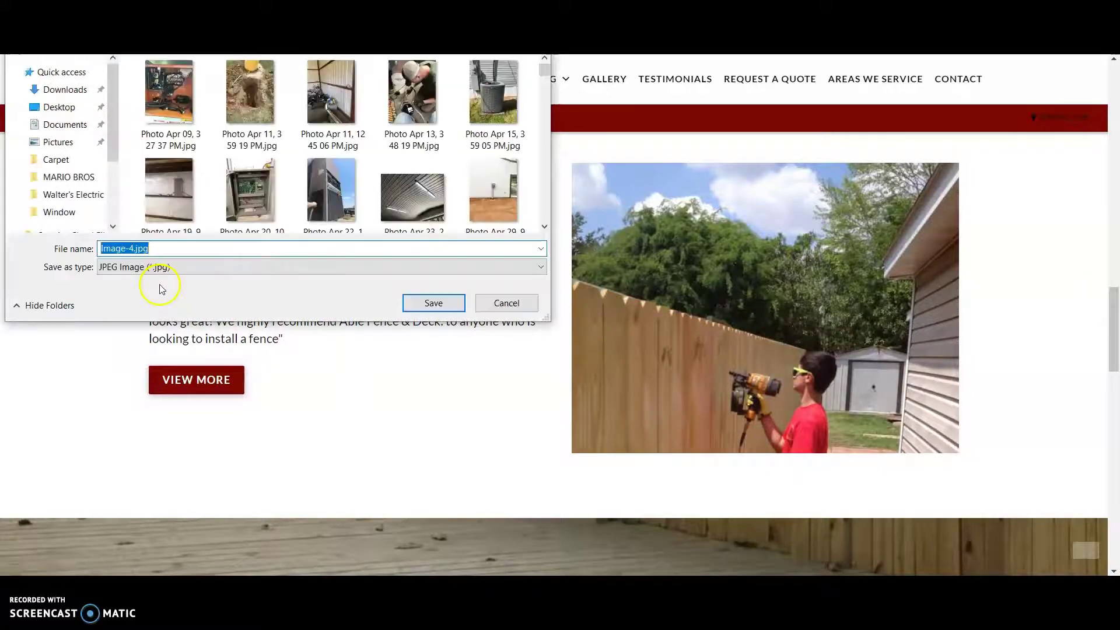
click(508, 310)
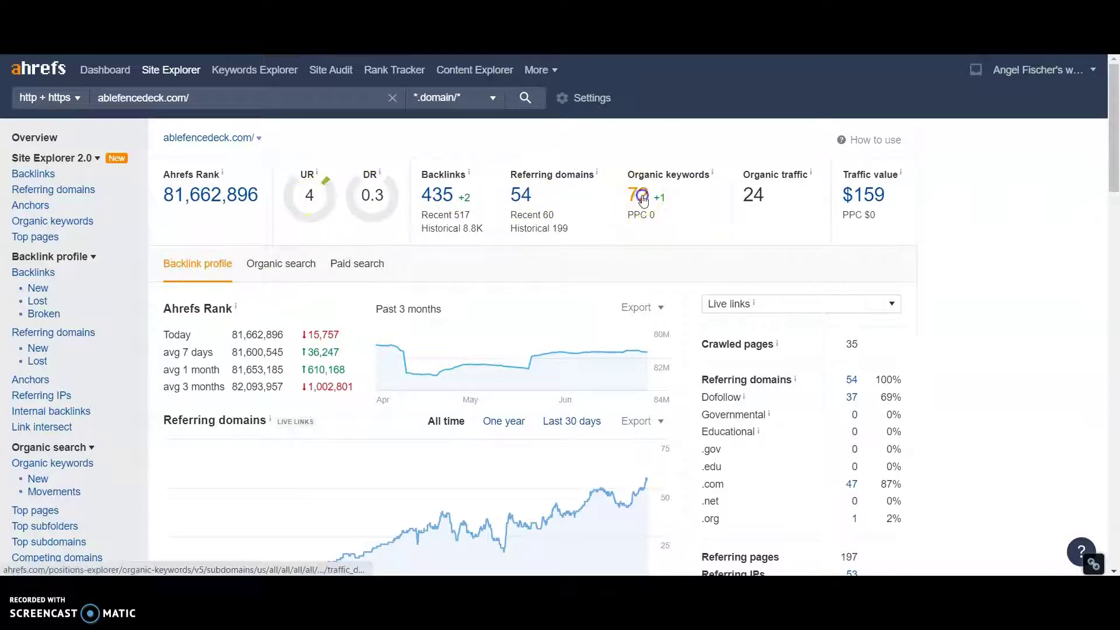
Step: Open the organic keywords report from the ablefencedeck.com overview in Ahrefs and review the keywords, volumes, difficulty and positions
click(643, 198)
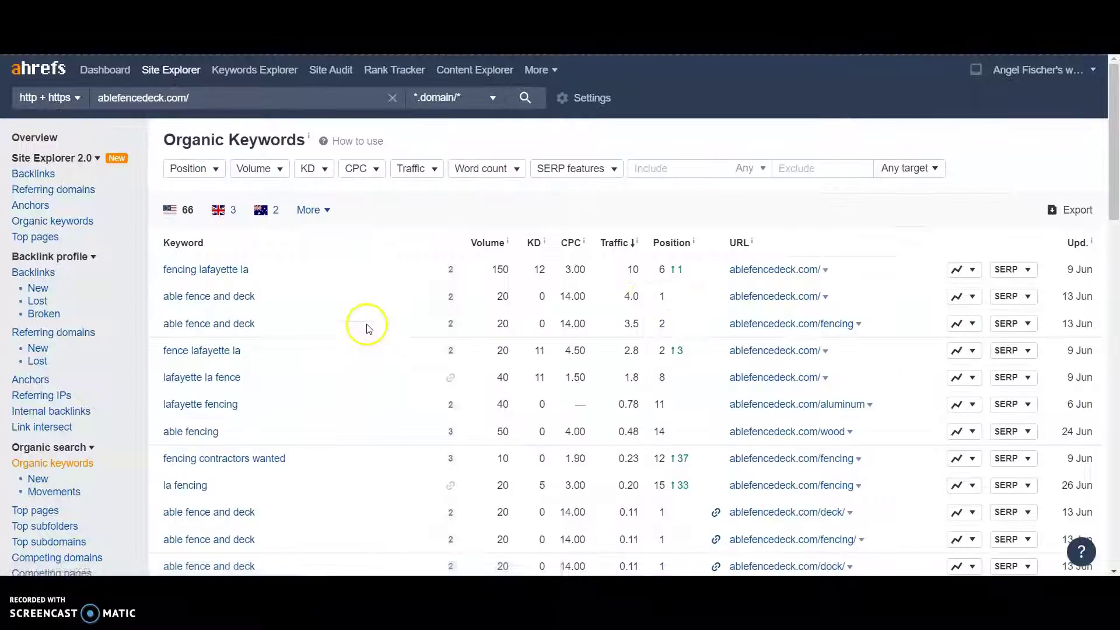
scroll(351, 309, down, 1)
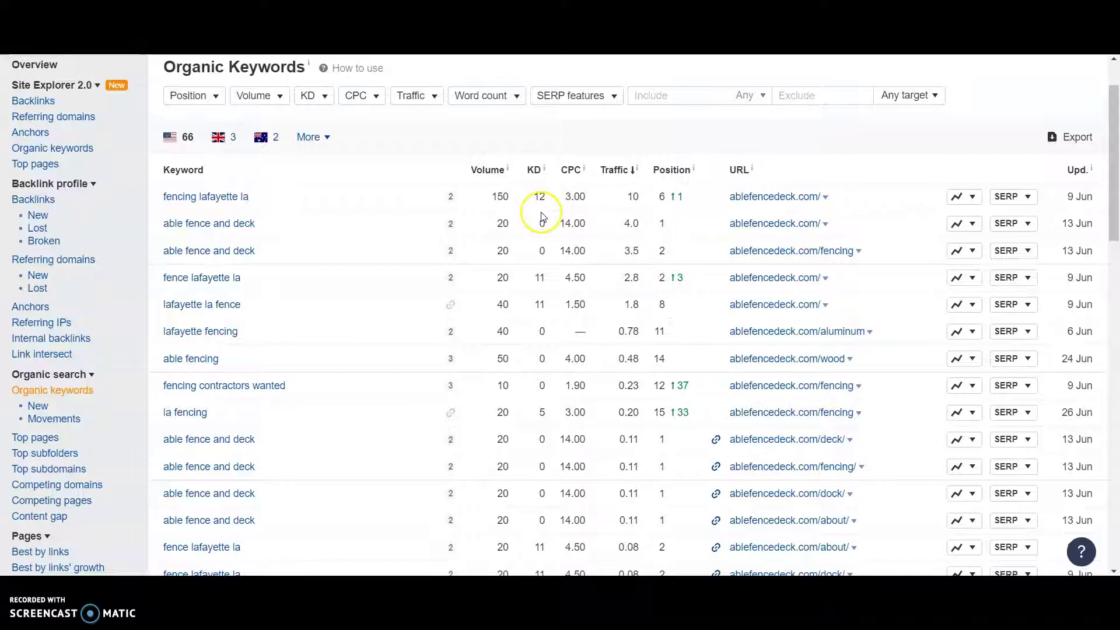
scroll(607, 211, down, 1)
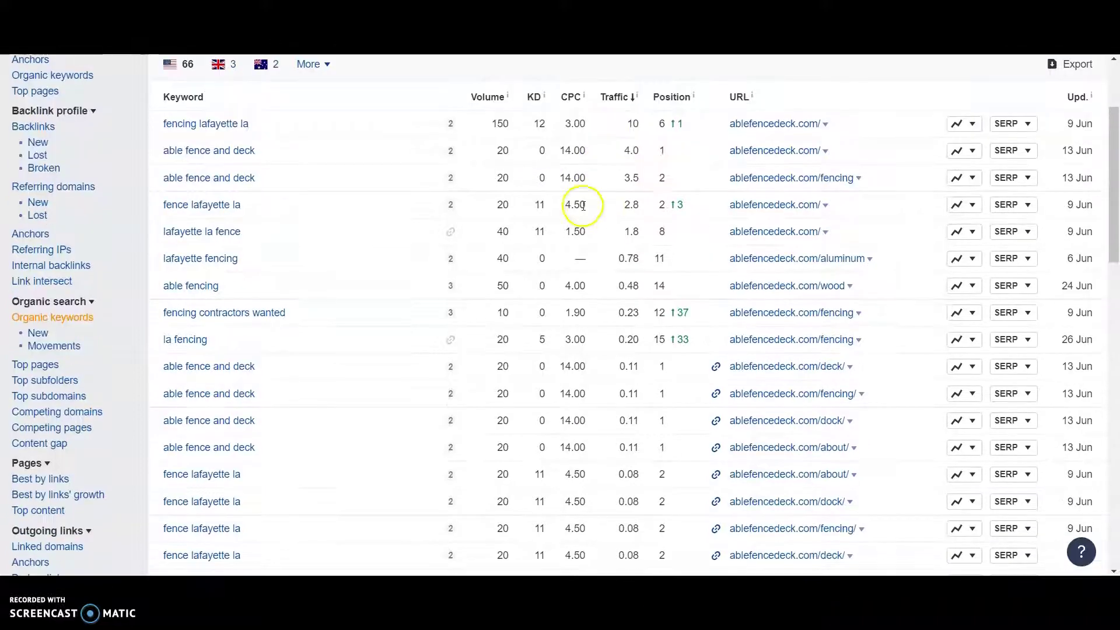
scroll(358, 214, down, 1)
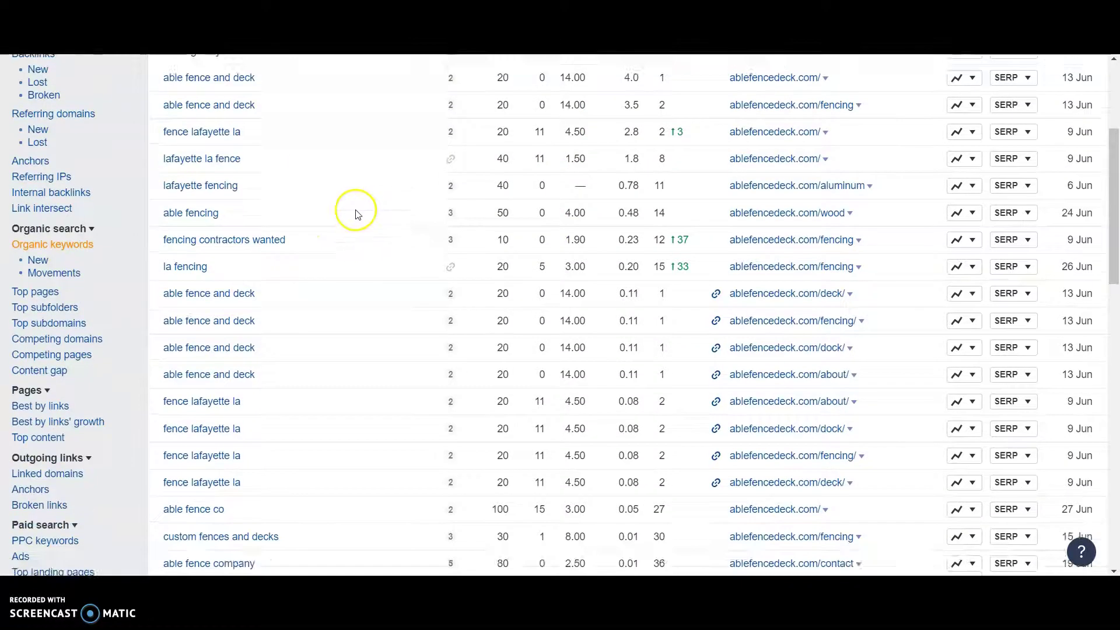
scroll(358, 214, up, 3)
scroll(358, 217, down, 1)
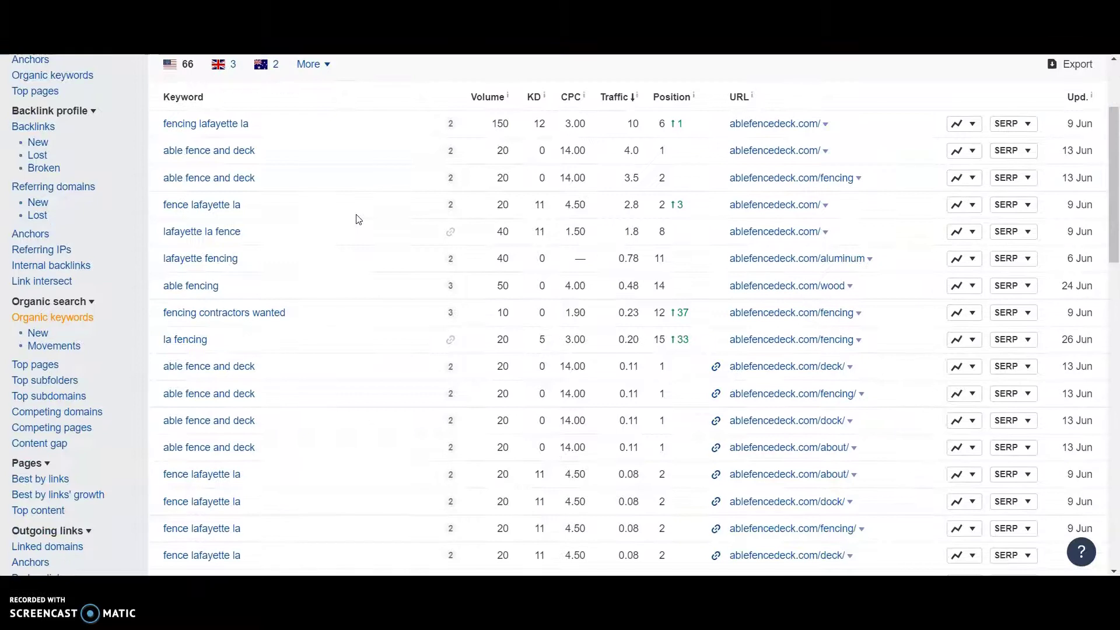
scroll(358, 219, down, 4)
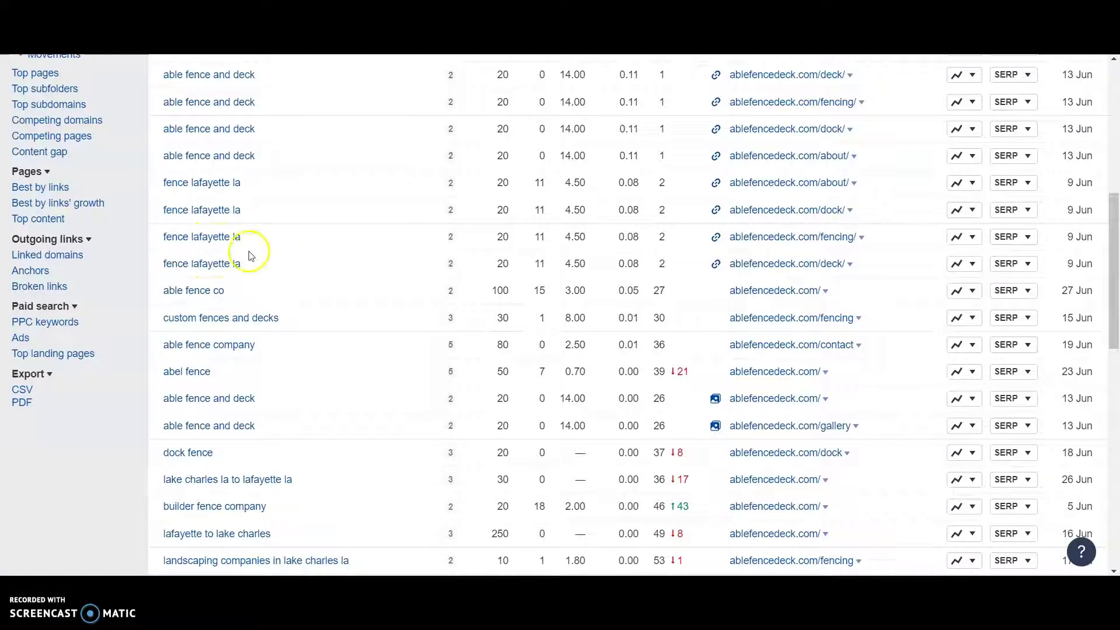
scroll(320, 252, down, 1)
scroll(356, 260, up, 6)
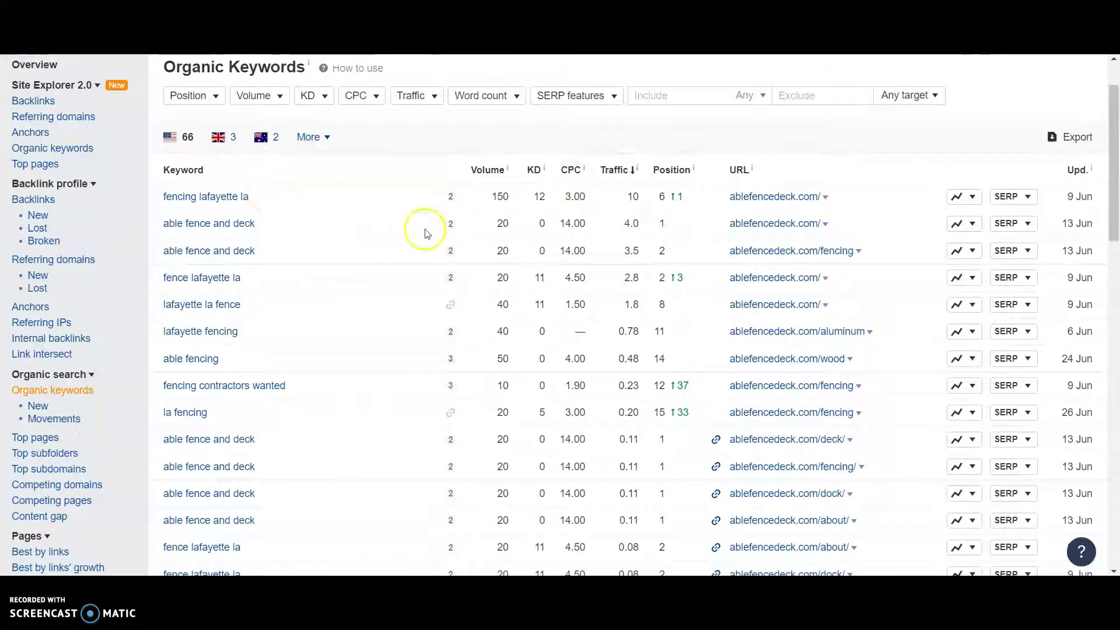
scroll(363, 256, down, 7)
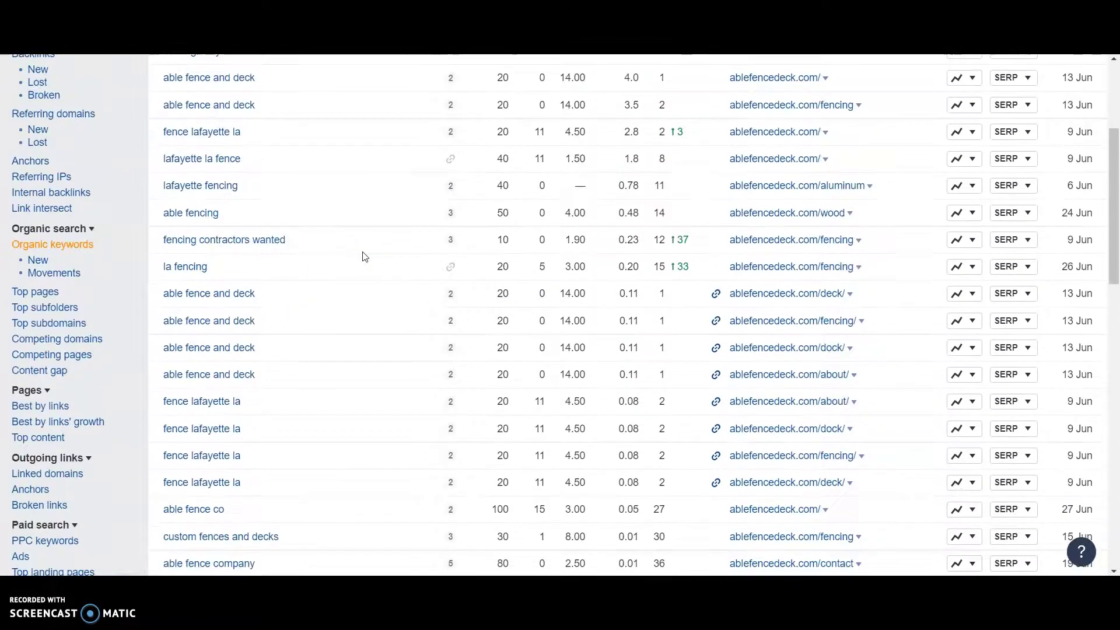
scroll(362, 257, down, 3)
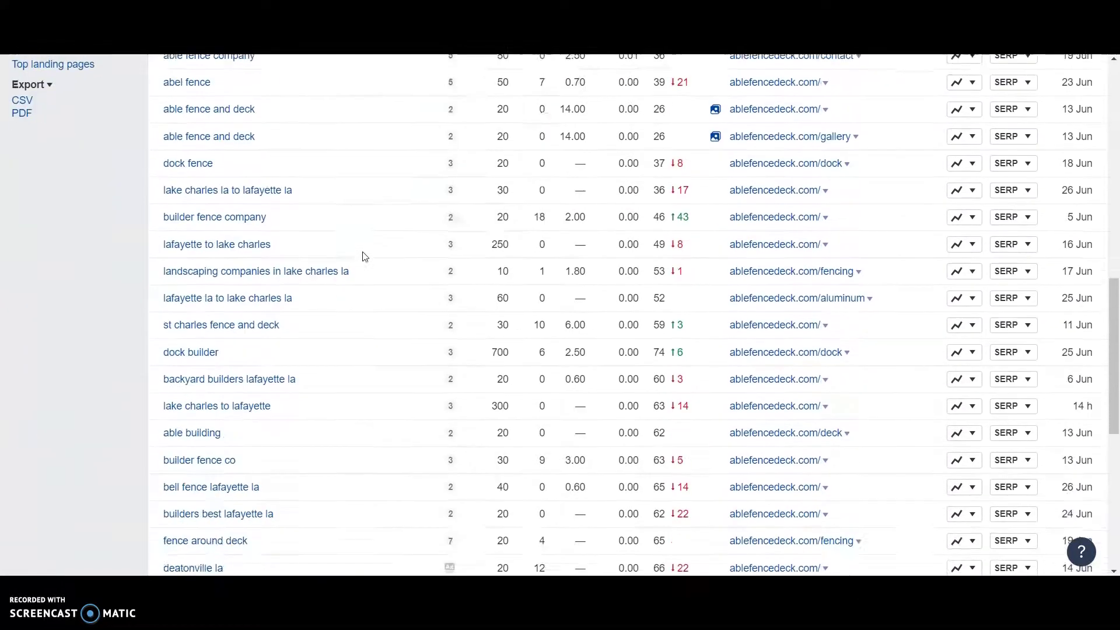
scroll(363, 257, up, 10)
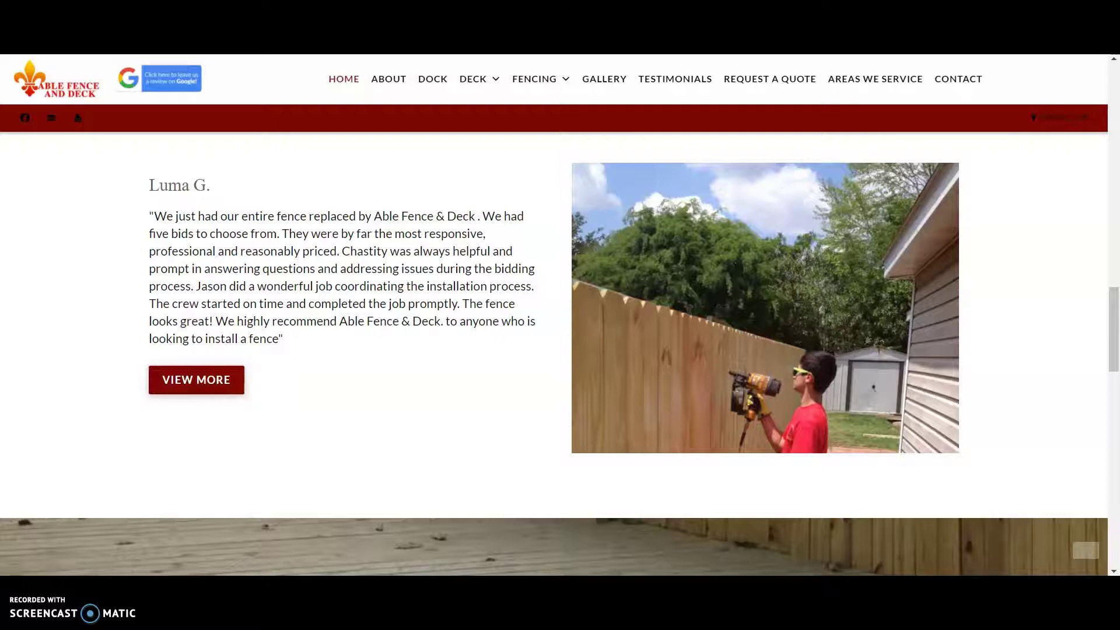
Step: Return to the Google results for "fencing lake charles" and open the Hercules Fence business listing from the local results
key(ctrl+shift+Tab)
scroll(362, 245, up, 18)
scroll(365, 238, down, 1)
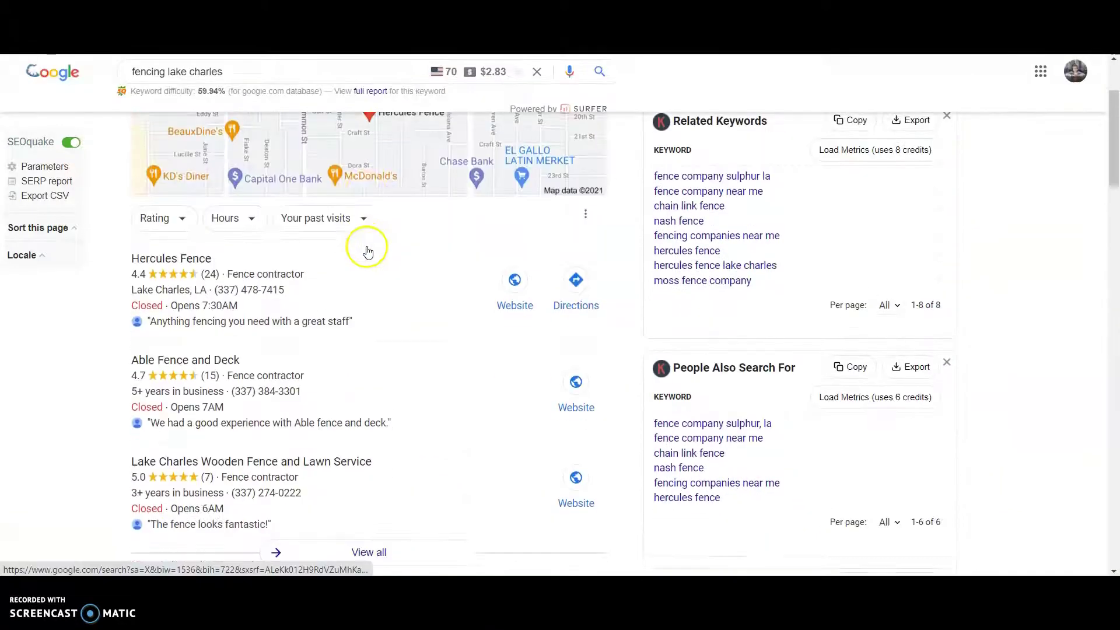
click(388, 274)
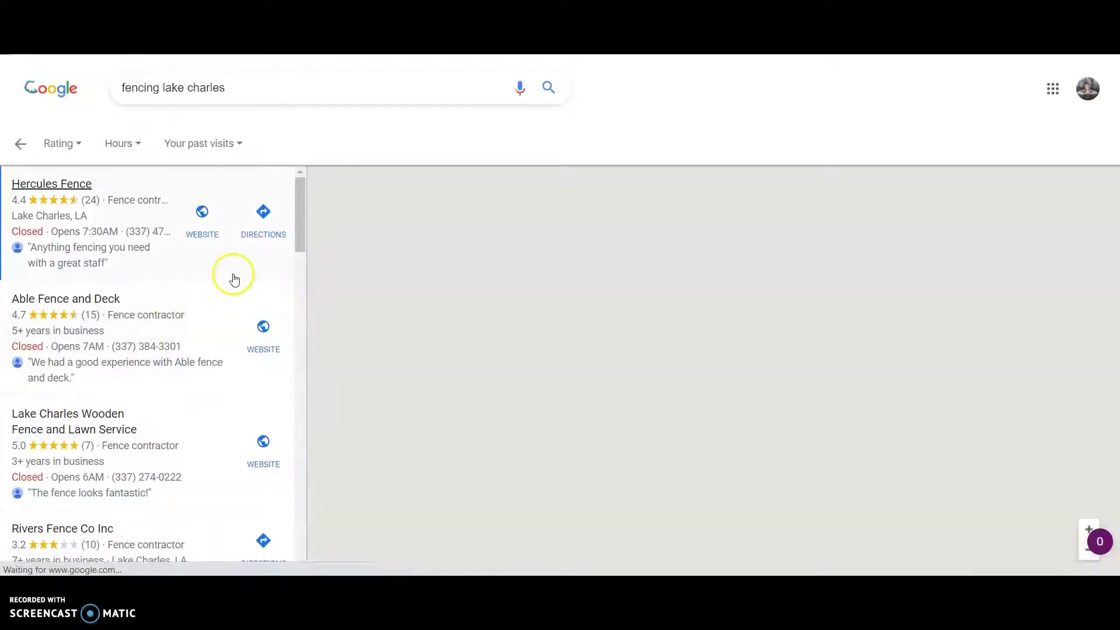
click(231, 272)
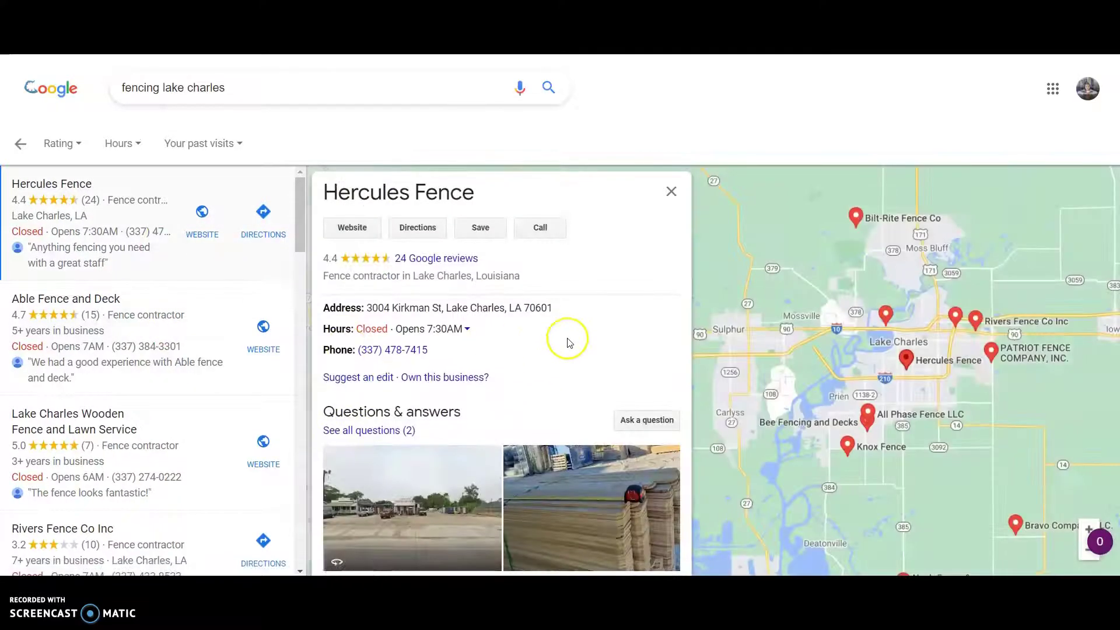
scroll(592, 326, down, 2)
scroll(584, 315, up, 2)
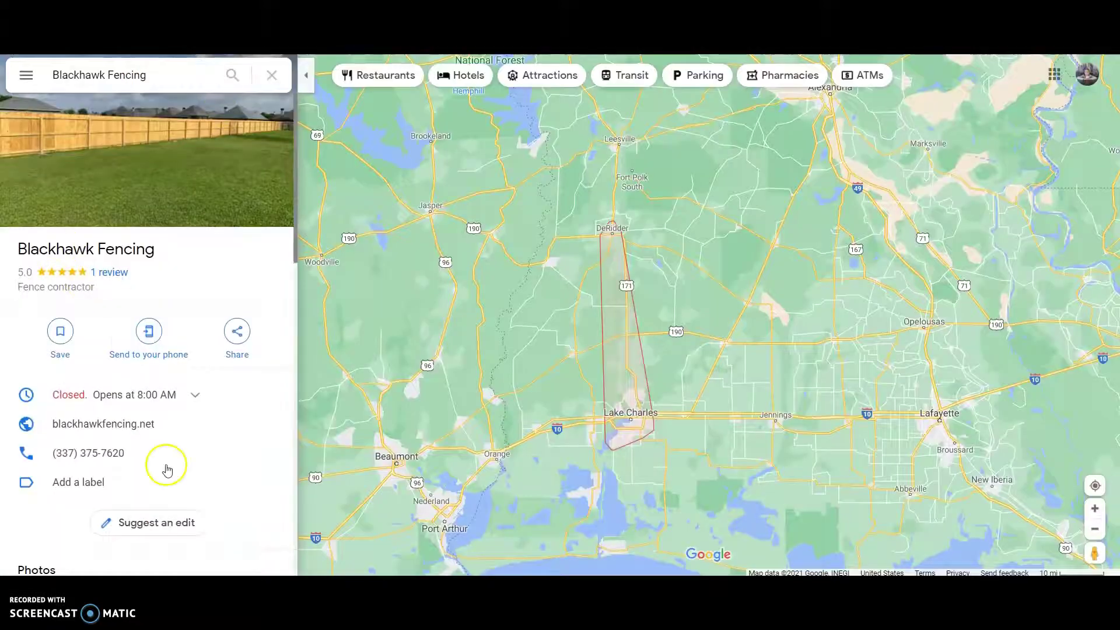
Step: Switch to the Blackhawk Fencing listing in Google Maps and look through its business details, photos and reviews
scroll(186, 475, down, 8)
scroll(183, 476, down, 5)
scroll(183, 476, up, 12)
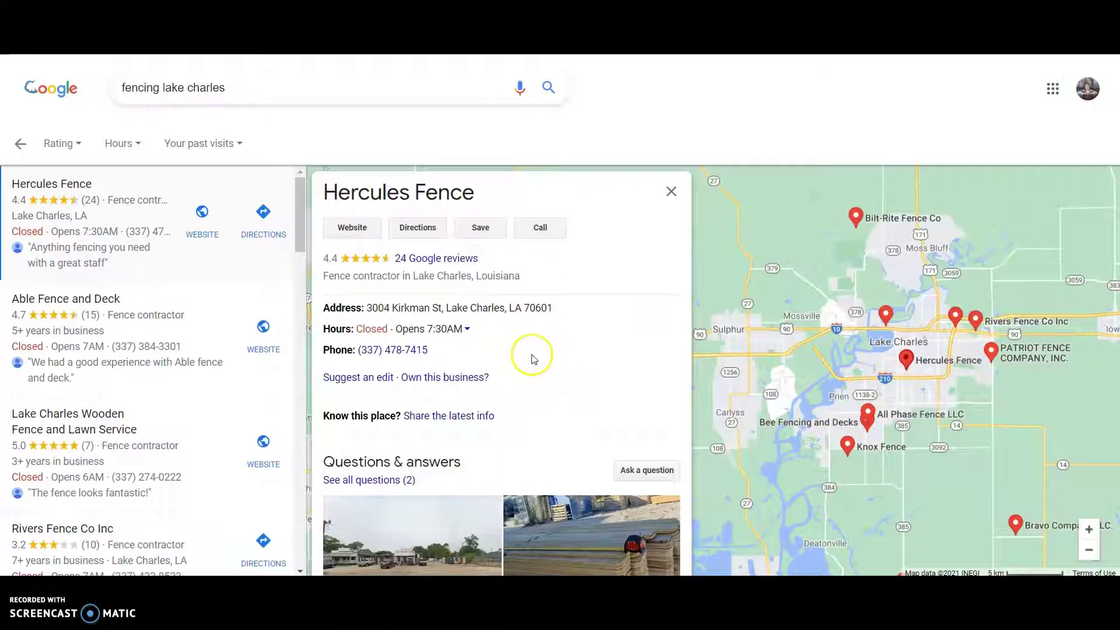
Step: Switch back to the Hercules Fence listing and compare its address, reviews, photos and map location
scroll(543, 362, down, 5)
scroll(533, 360, up, 5)
mouse_move(905, 357)
scroll(554, 347, down, 2)
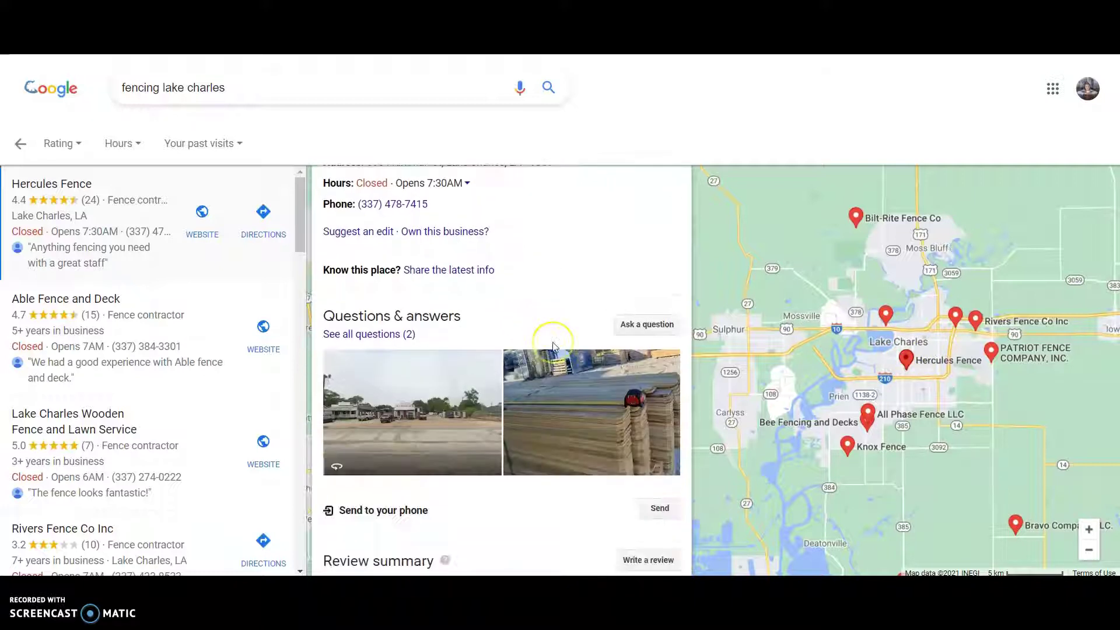
scroll(554, 347, up, 3)
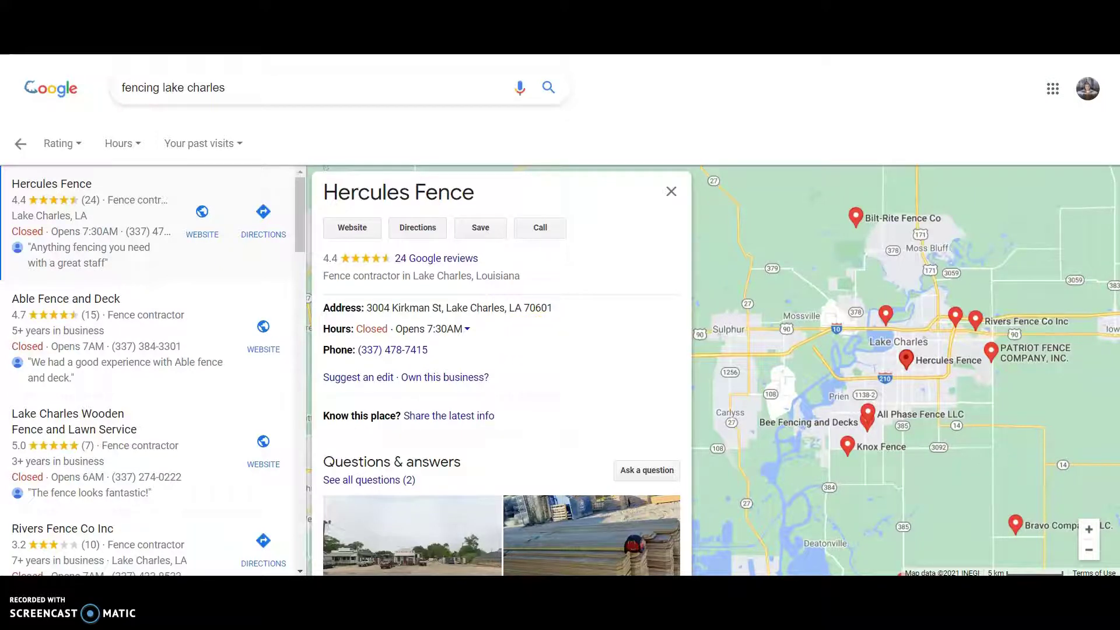
Step: Switch to Local Citation Finder, open the Hercules Fence search for Lake Charles and examine its list of citation sources
click(671, 17)
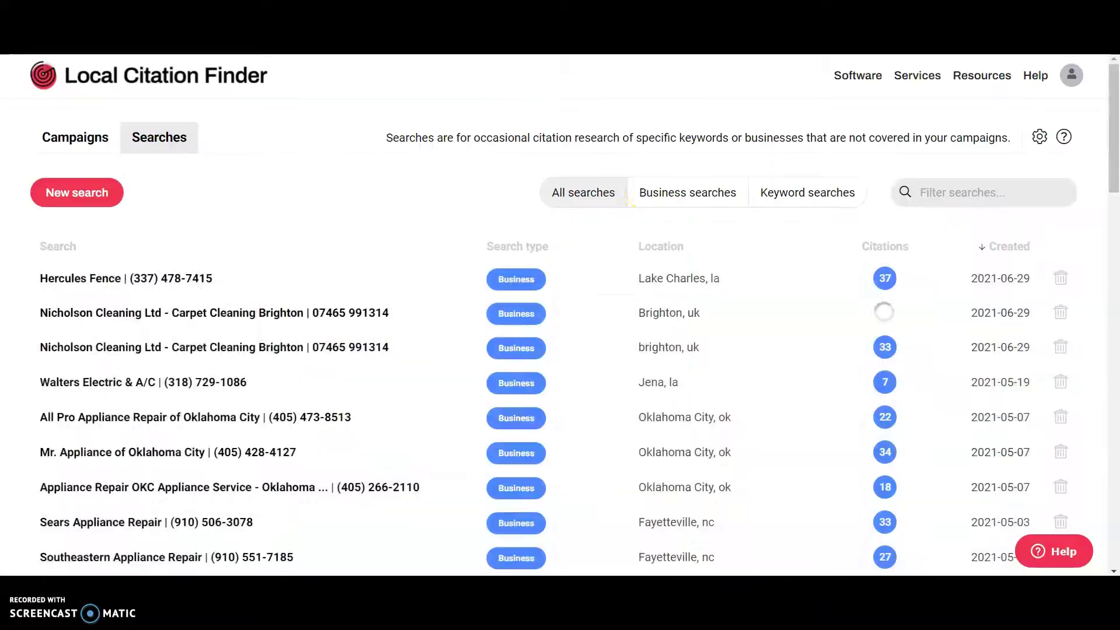
click(670, 283)
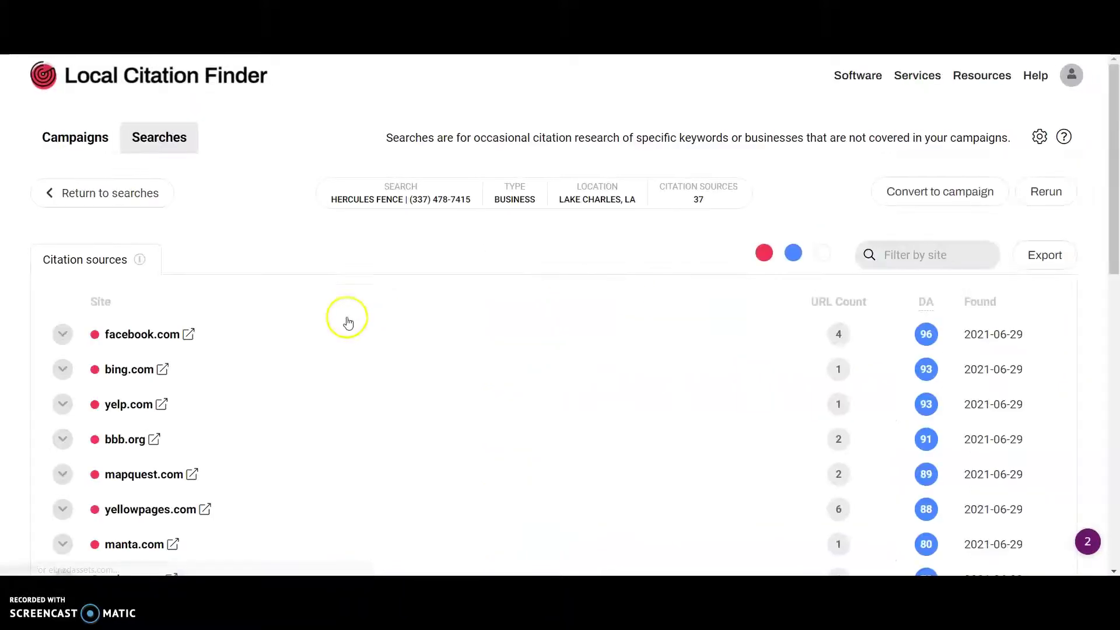
scroll(327, 321, down, 2)
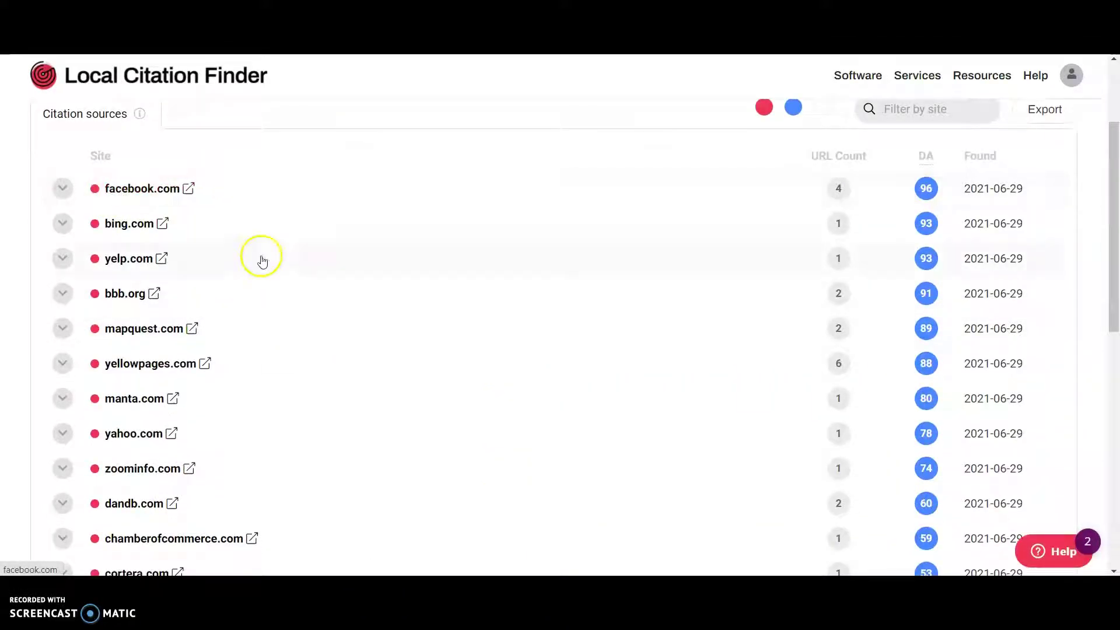
scroll(271, 274, down, 1)
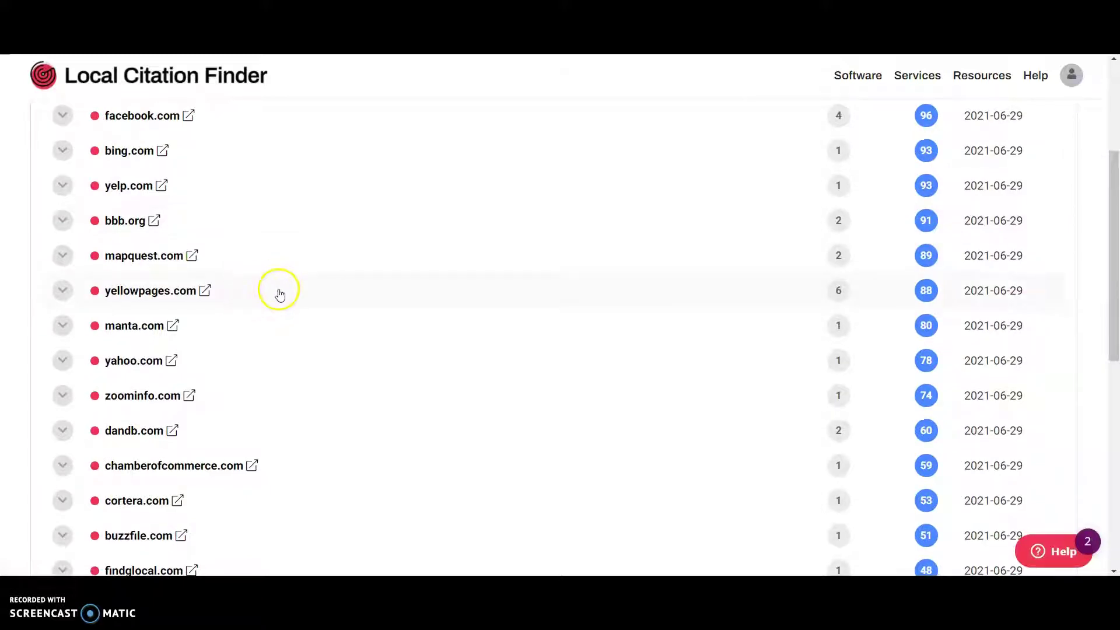
scroll(285, 294, down, 2)
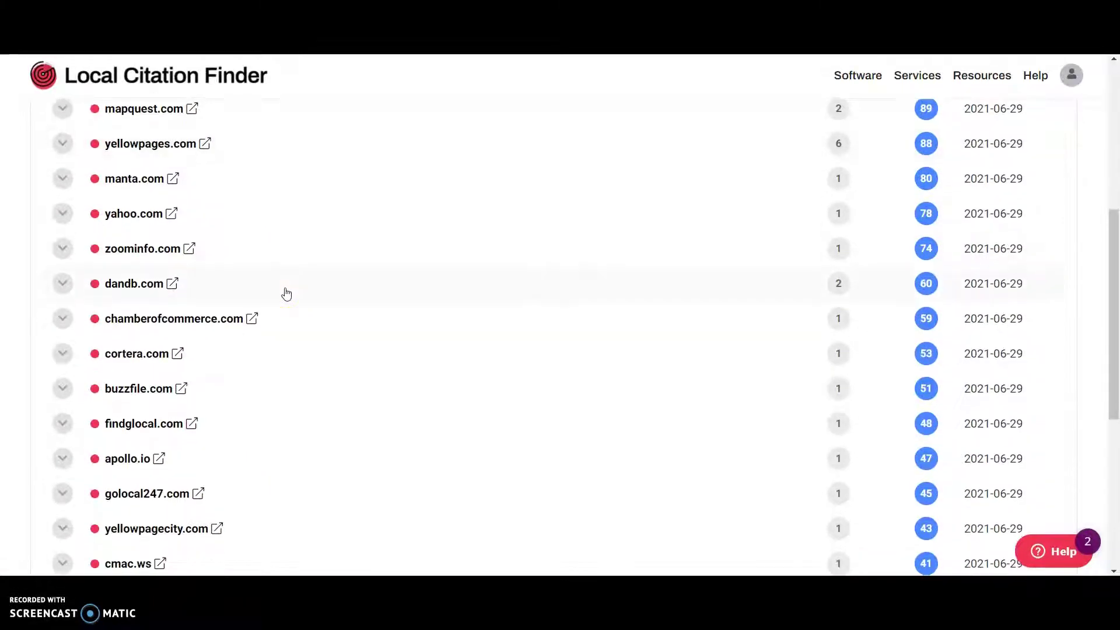
scroll(286, 294, down, 3)
scroll(286, 294, down, 2)
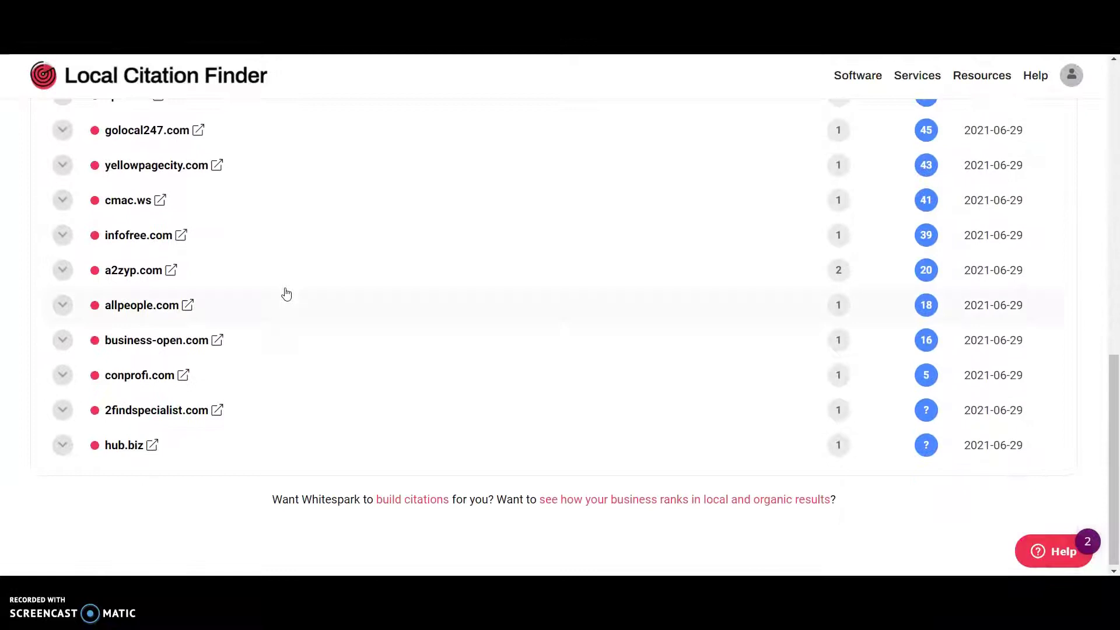
scroll(286, 294, up, 9)
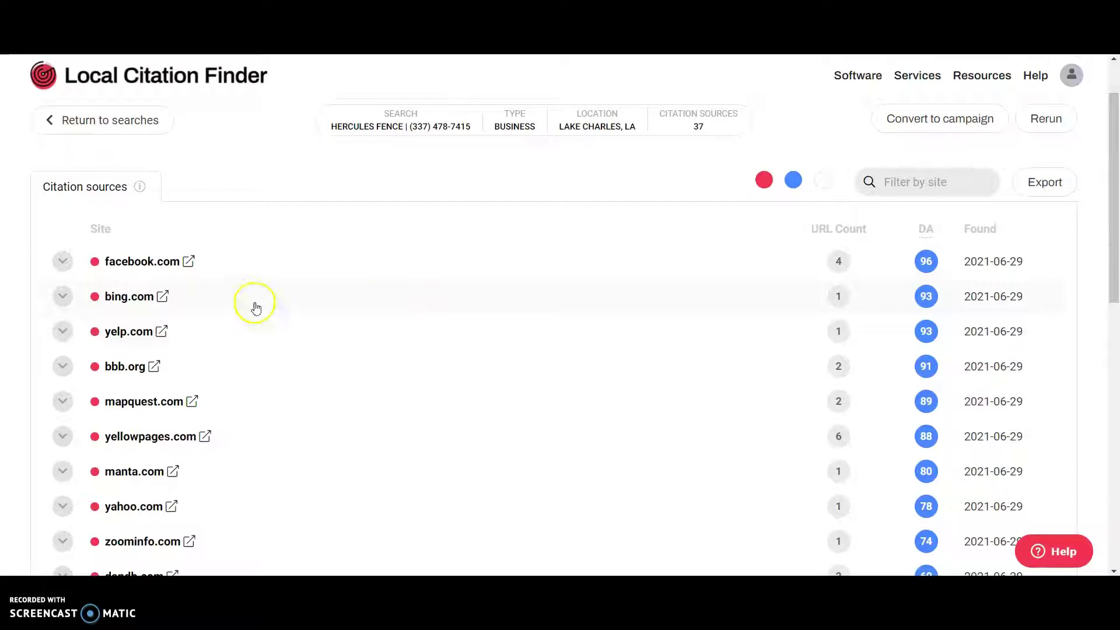
Step: Expand the facebook.com and manta.com citation sources, view the sites they open and return to the citation list
click(126, 266)
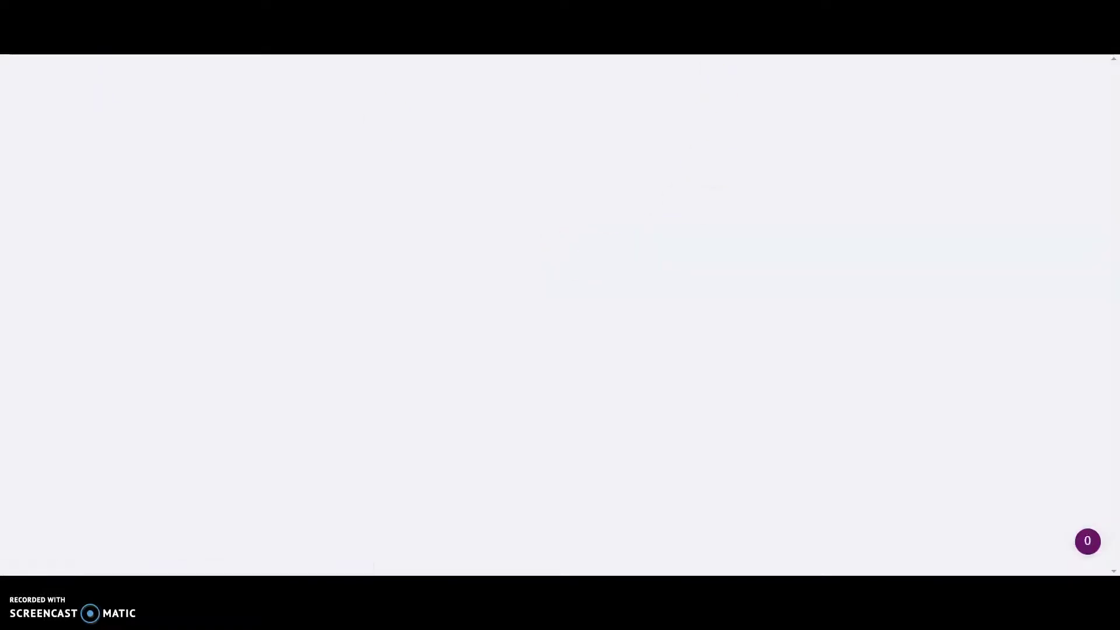
key(ctrl+w)
scroll(323, 364, down, 2)
scroll(318, 367, down, 1)
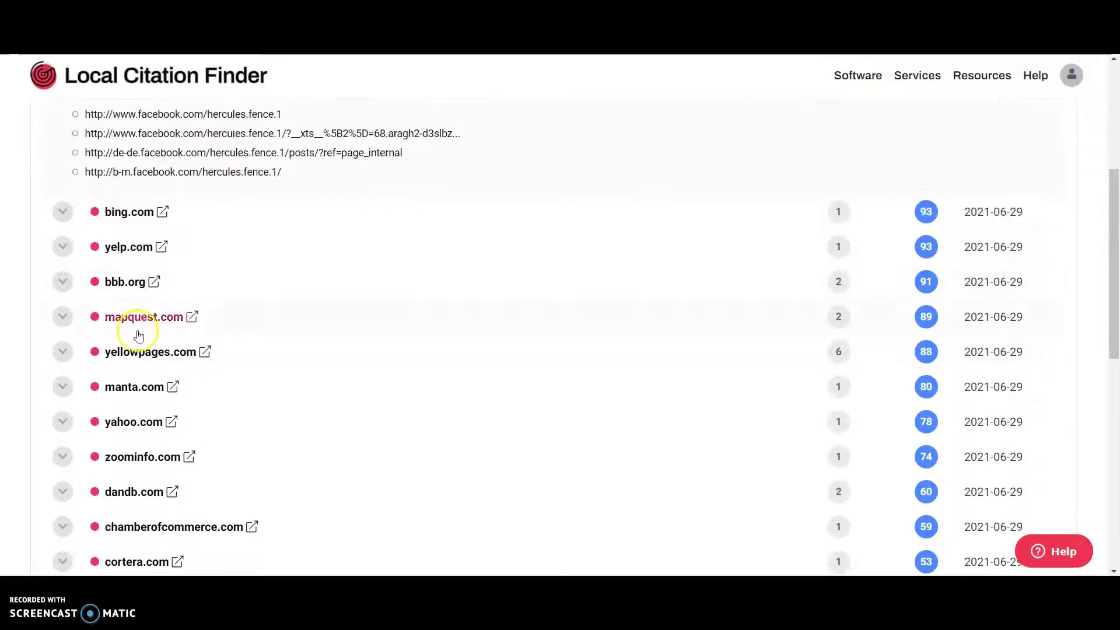
click(125, 387)
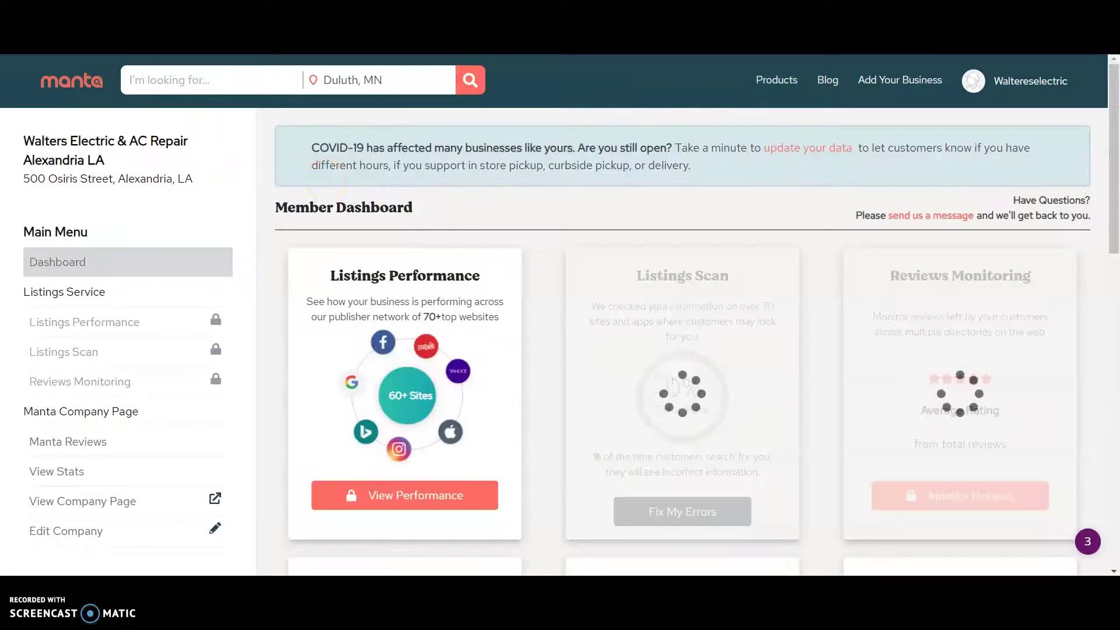
key(ctrl+shift+Tab)
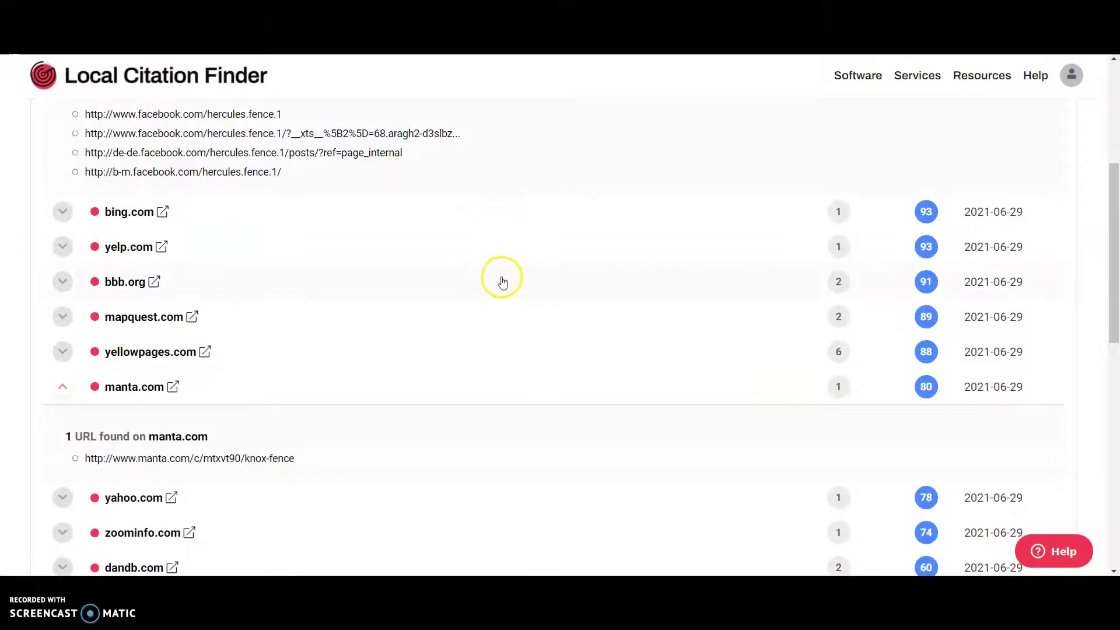
Step: Review the domain authority of the Hercules Fence citation sources and return to its Google listing
scroll(507, 312, up, 5)
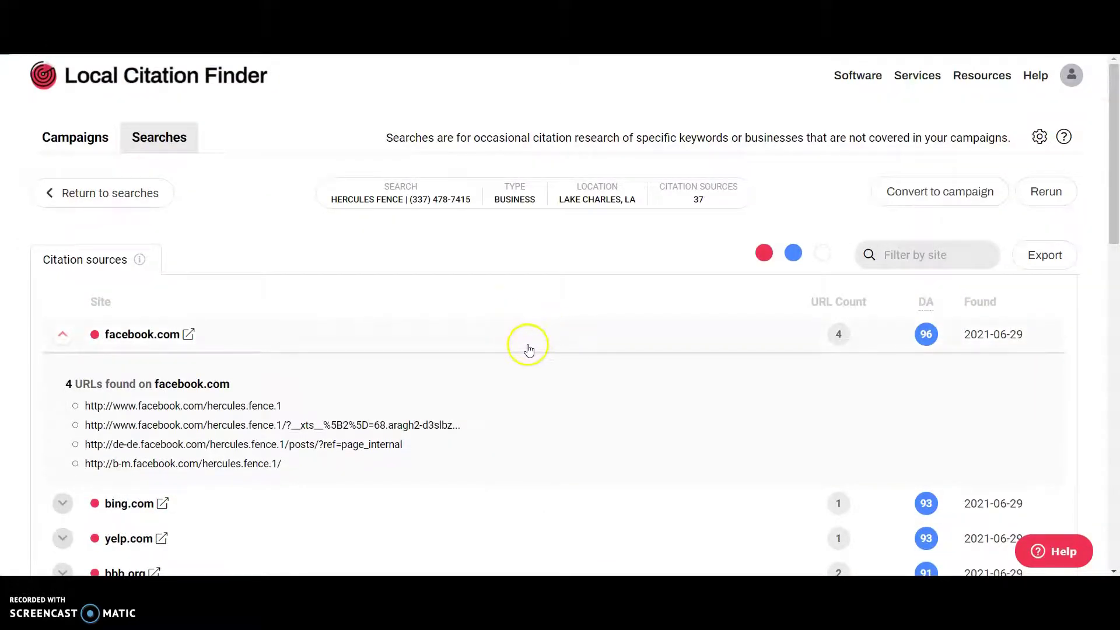
scroll(645, 358, down, 3)
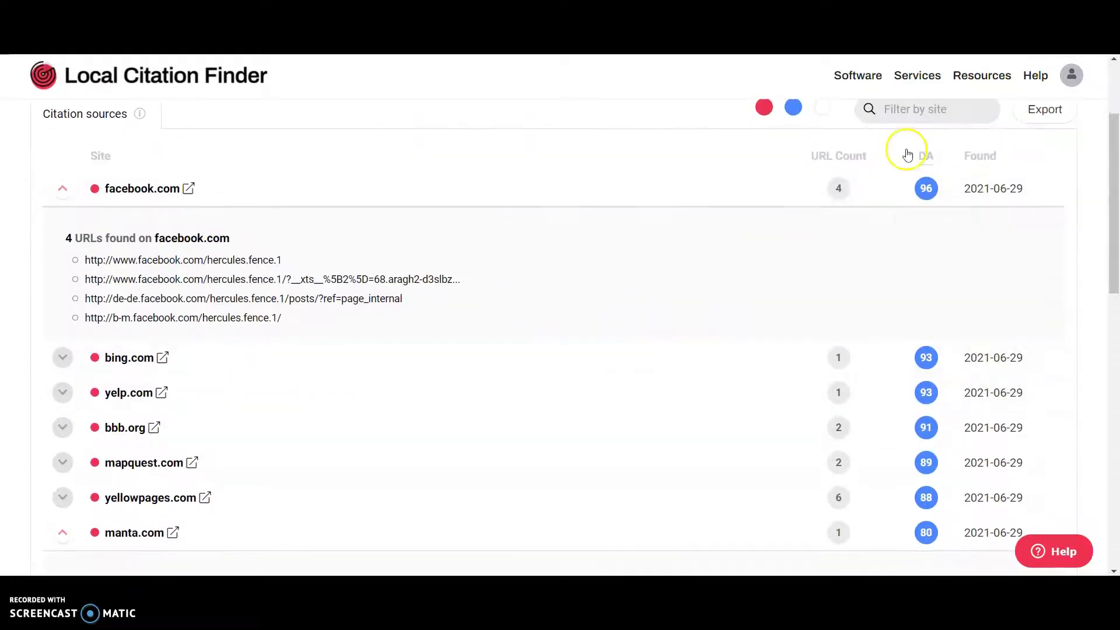
scroll(922, 505, down, 9)
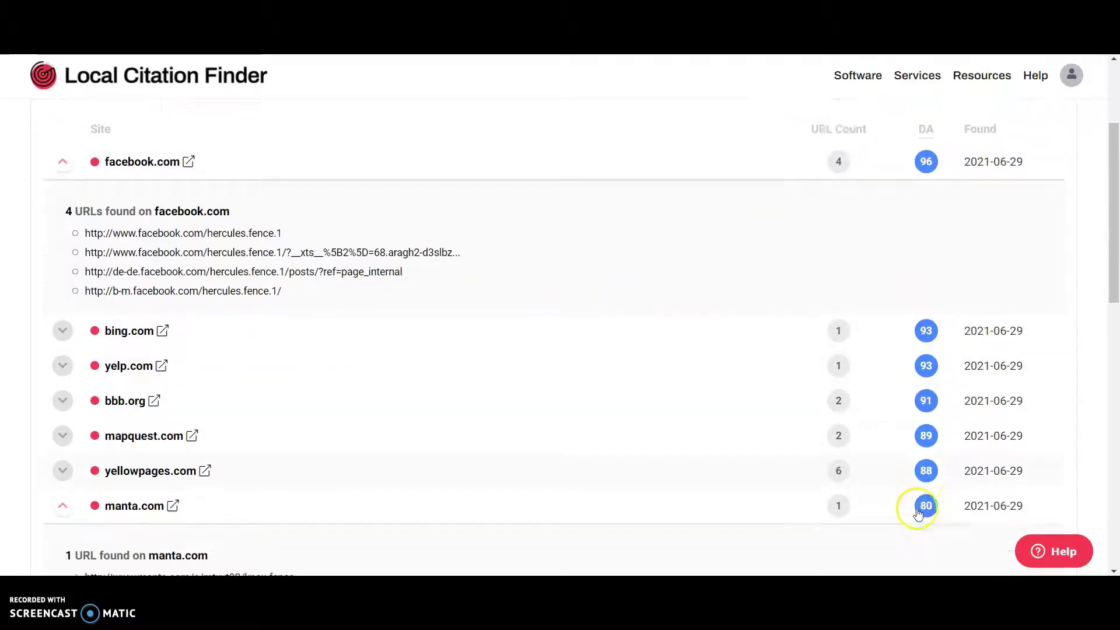
scroll(848, 509, up, 6)
scroll(848, 508, up, 6)
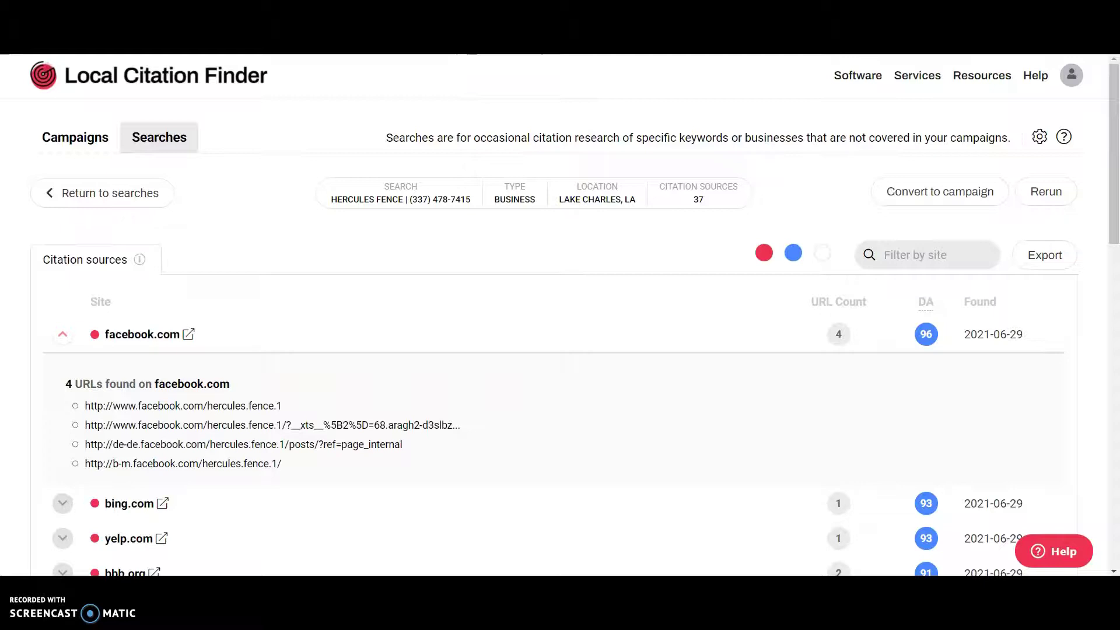
key(ctrl+Tab)
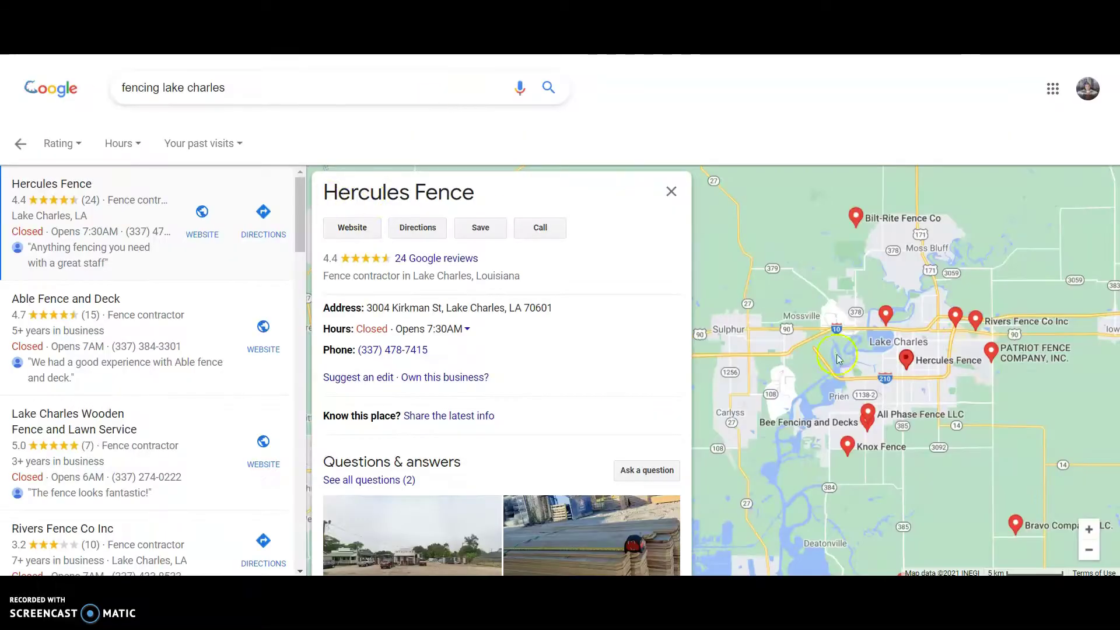